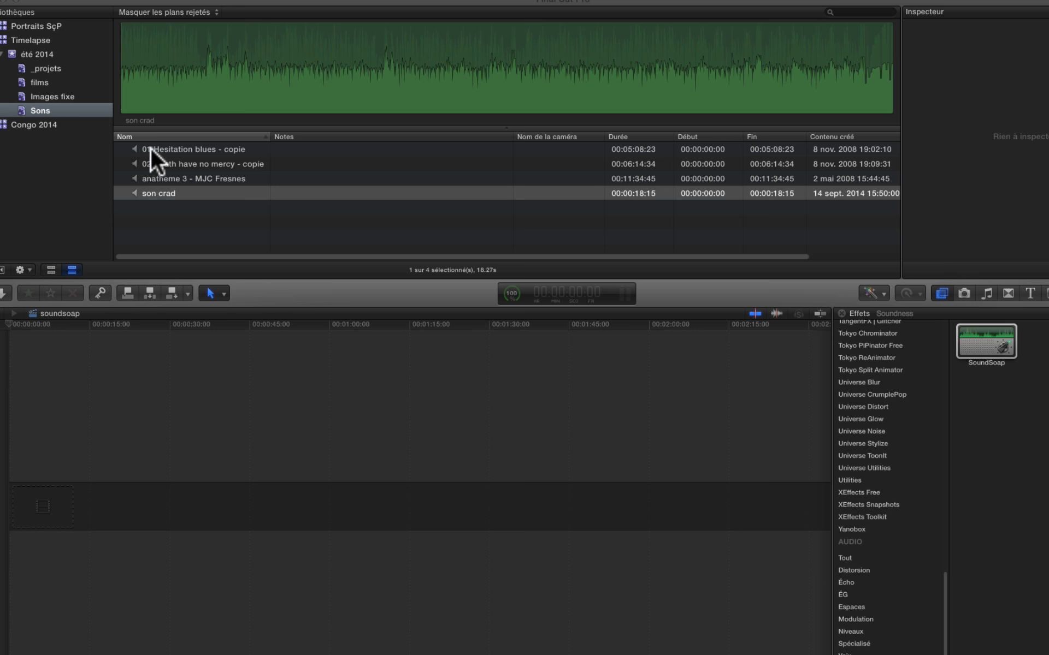
Step: Add the audio clip "02 Death have no mercy - copie" to the beginning of the soundsoap project's timeline
left_click(145, 163)
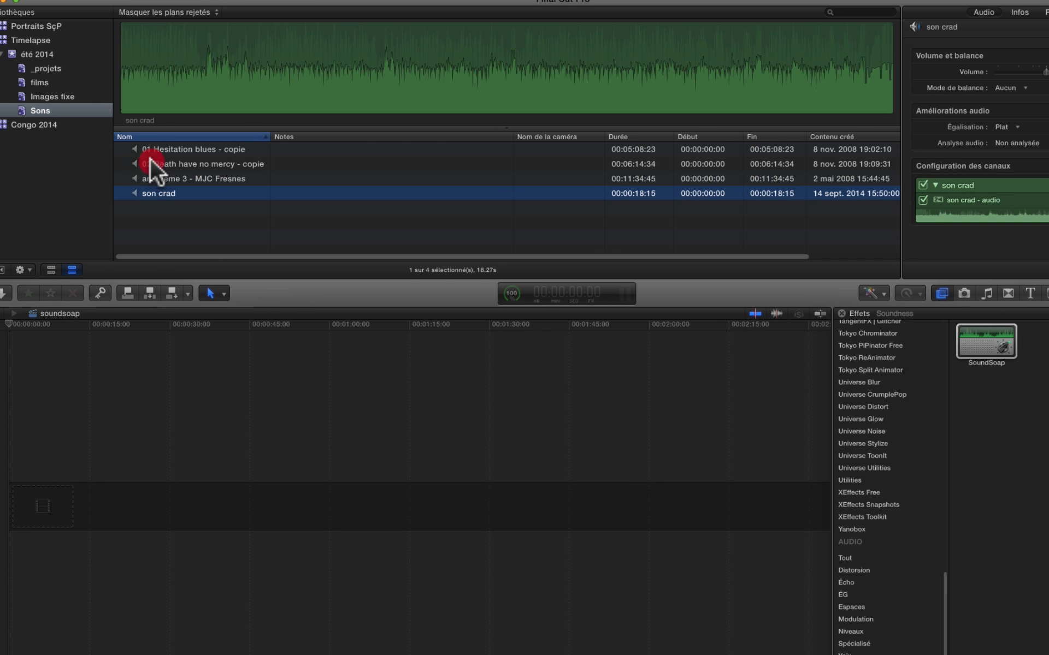
left_click(149, 163)
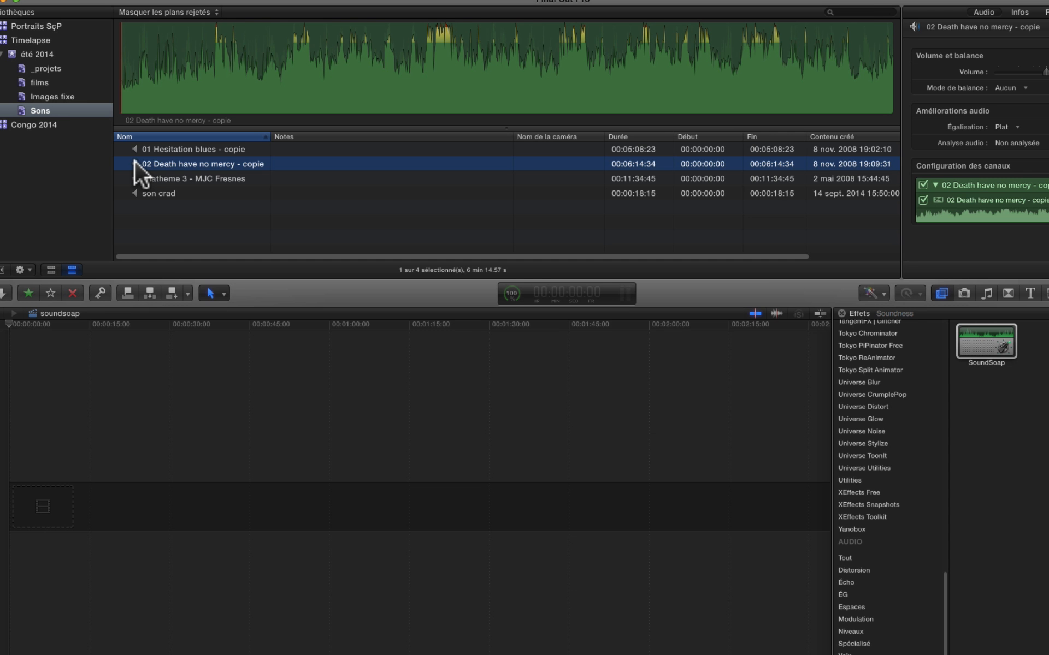
left_click_drag(136, 160, 17, 479)
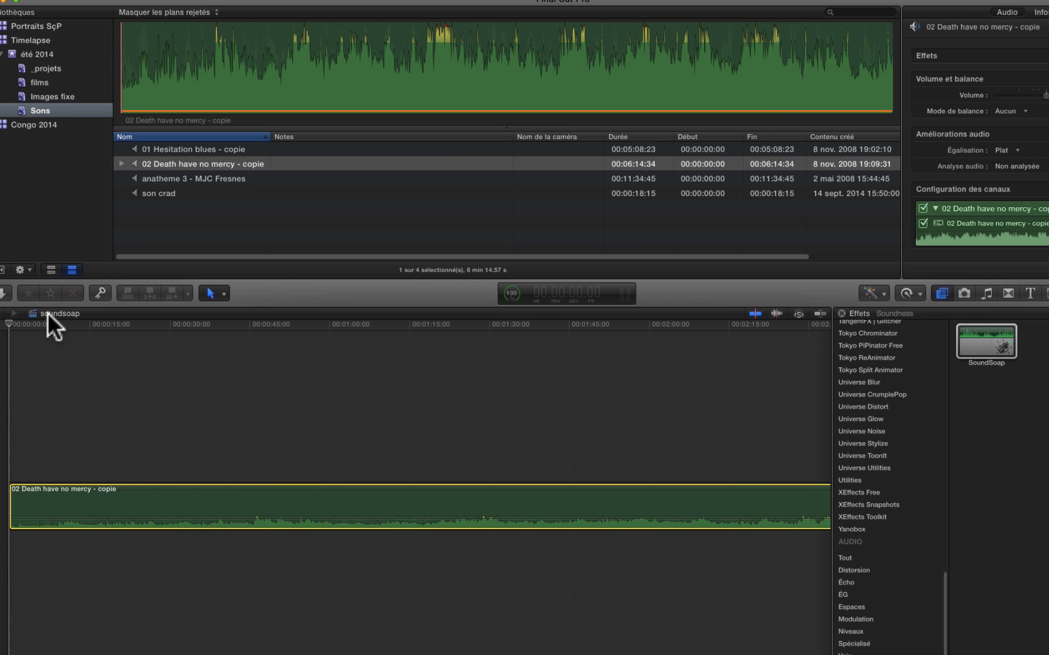
Step: Listen to the clip on the timeline, raise its volume to 5, and replay it from the beginning
left_click(2, 339)
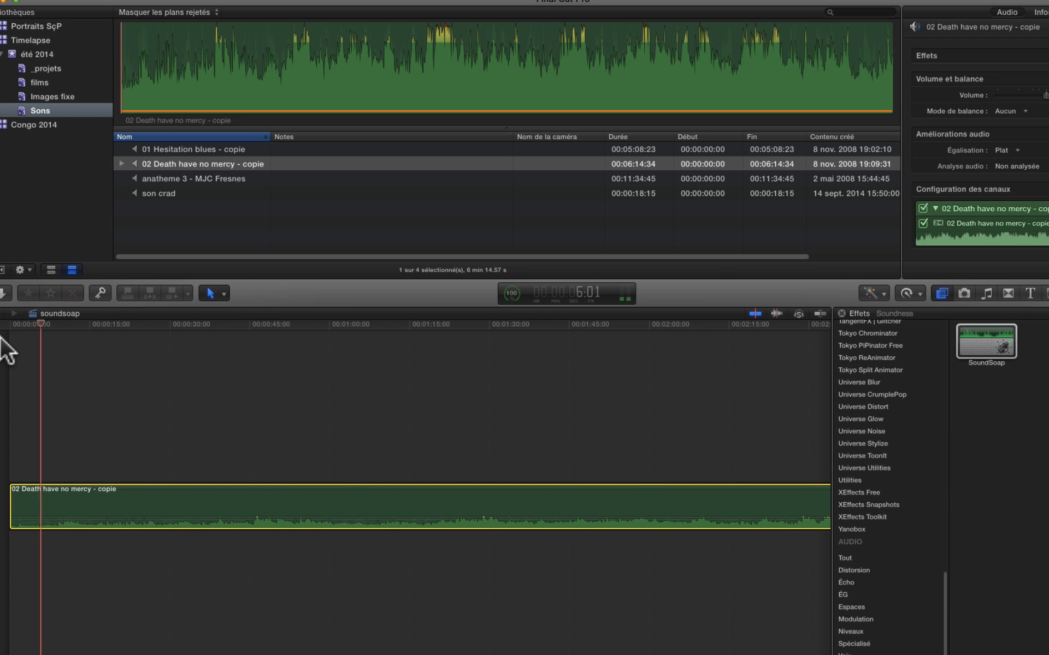
left_click(113, 429)
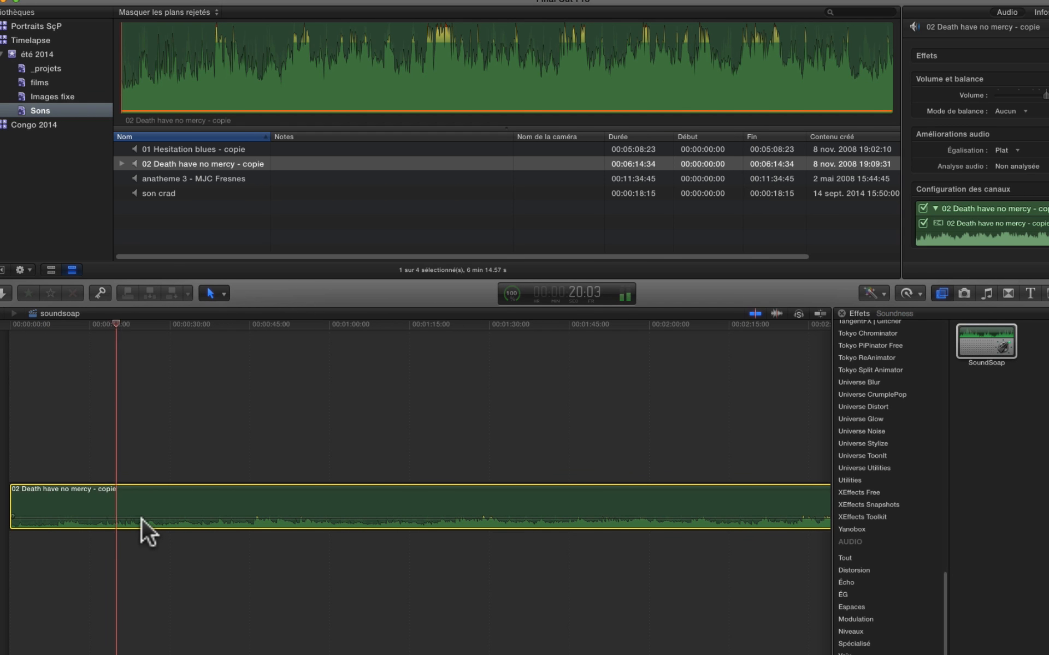
left_click_drag(143, 517, 144, 507)
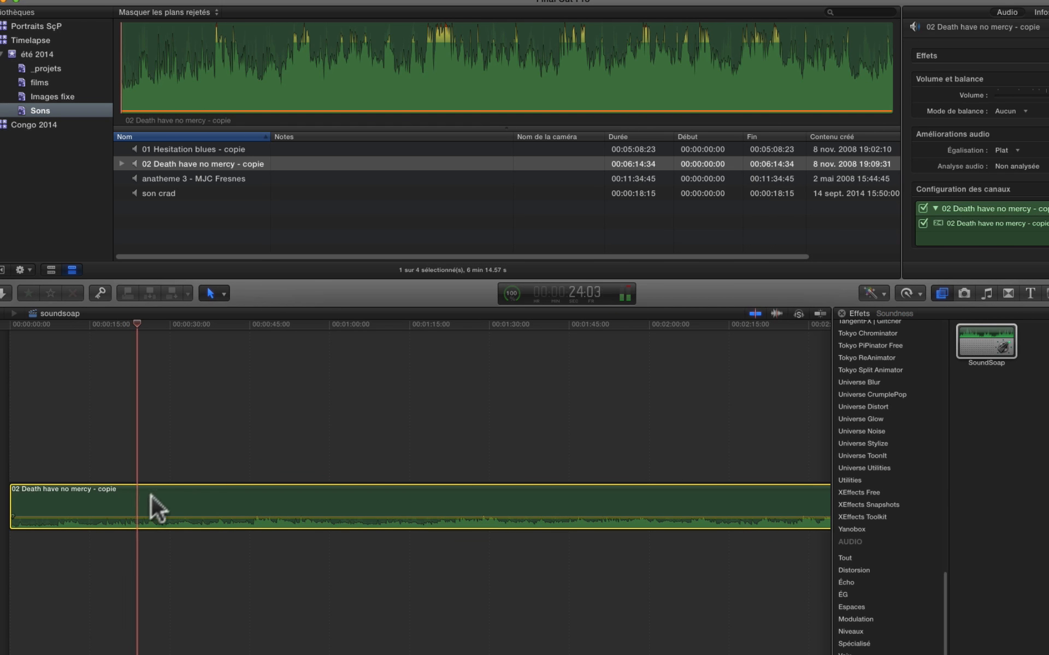
left_click_drag(109, 324, 12, 329)
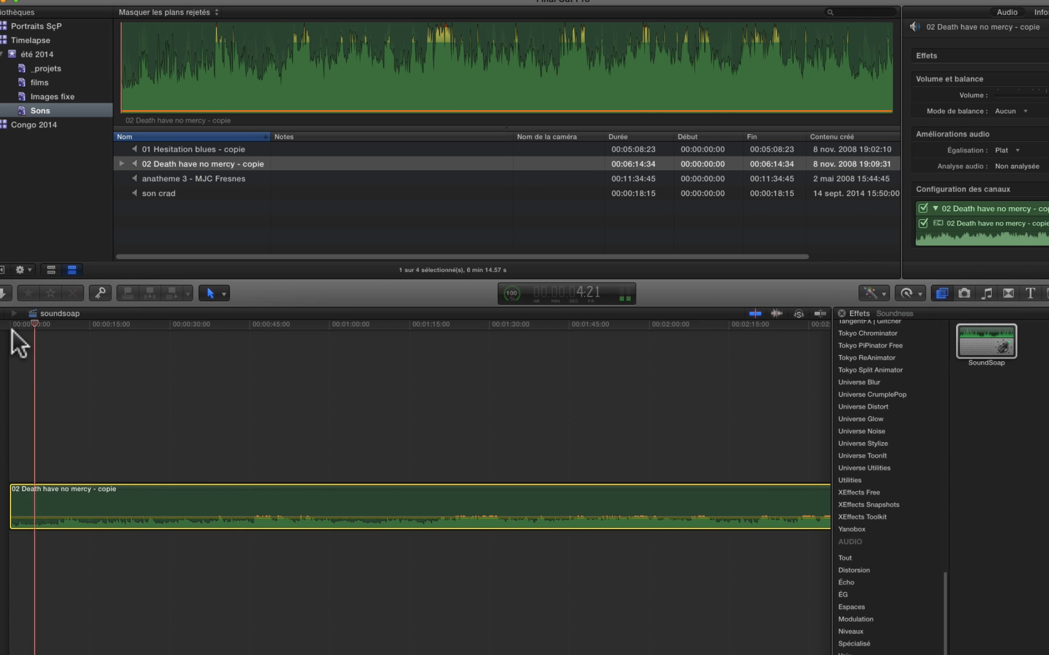
Step: Apply the SoundSoap audio effect to the timeline clip and open its control window, placed clear of the clip
left_click_drag(972, 350, 192, 516)
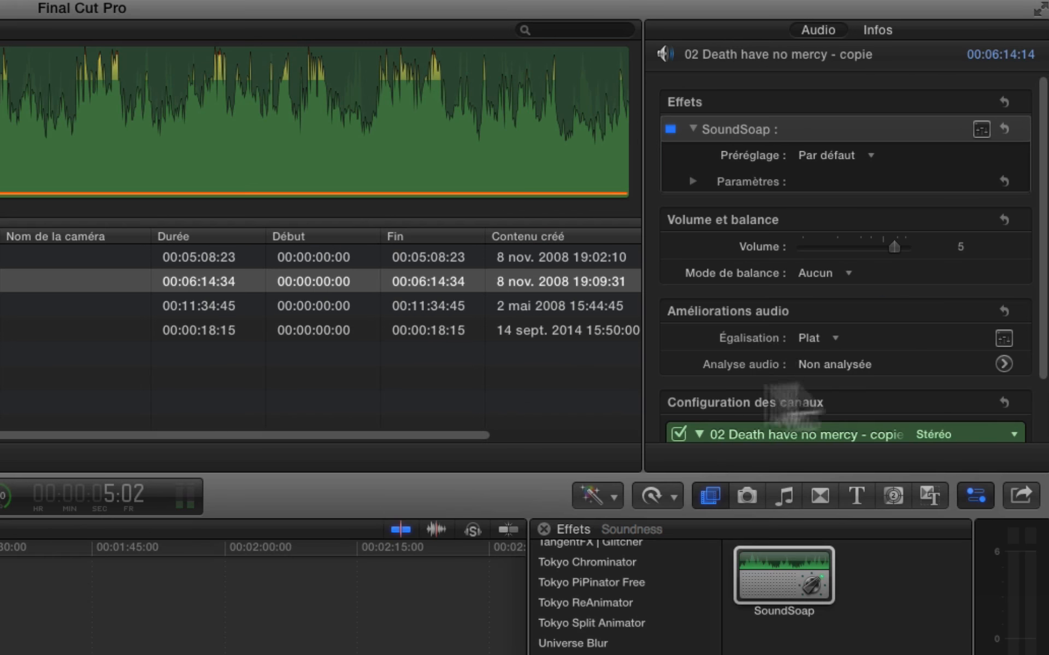
left_click(866, 156)
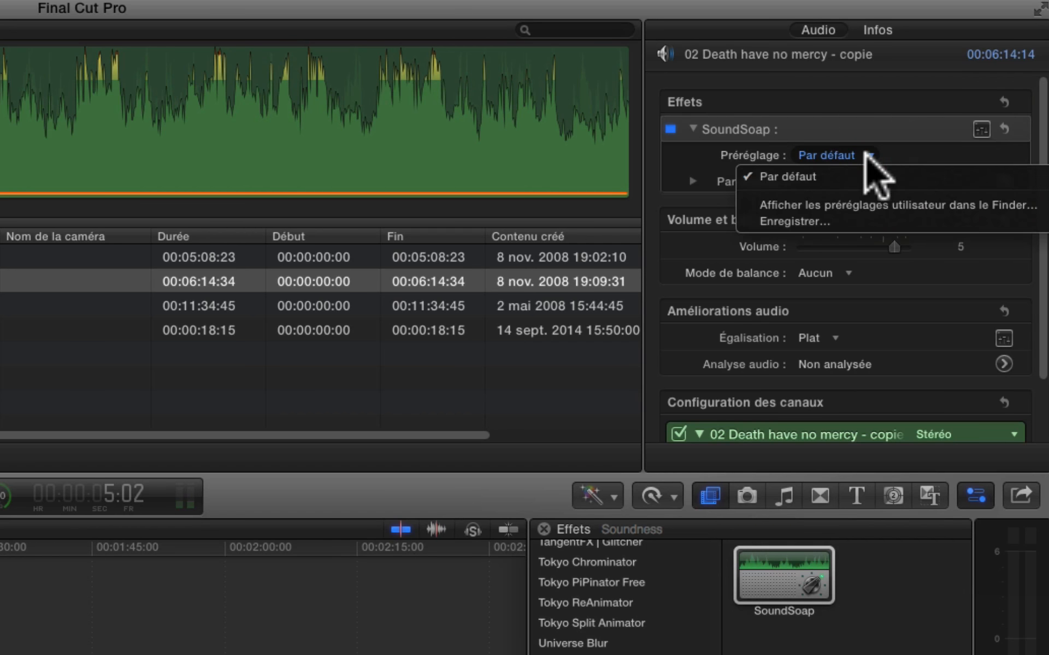
left_click(900, 101)
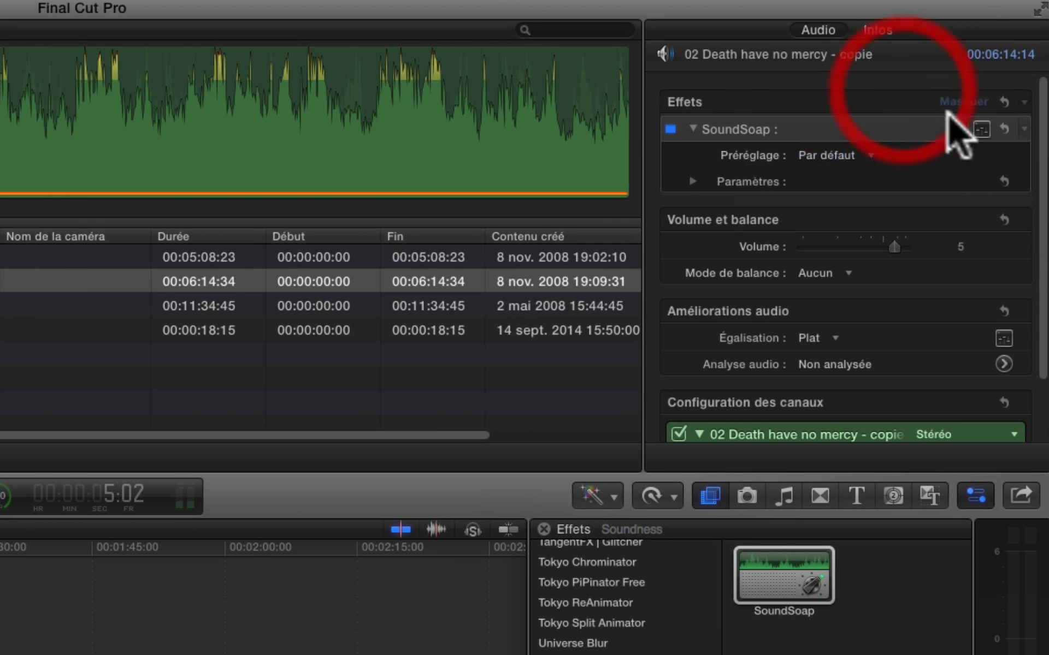
left_click(981, 128)
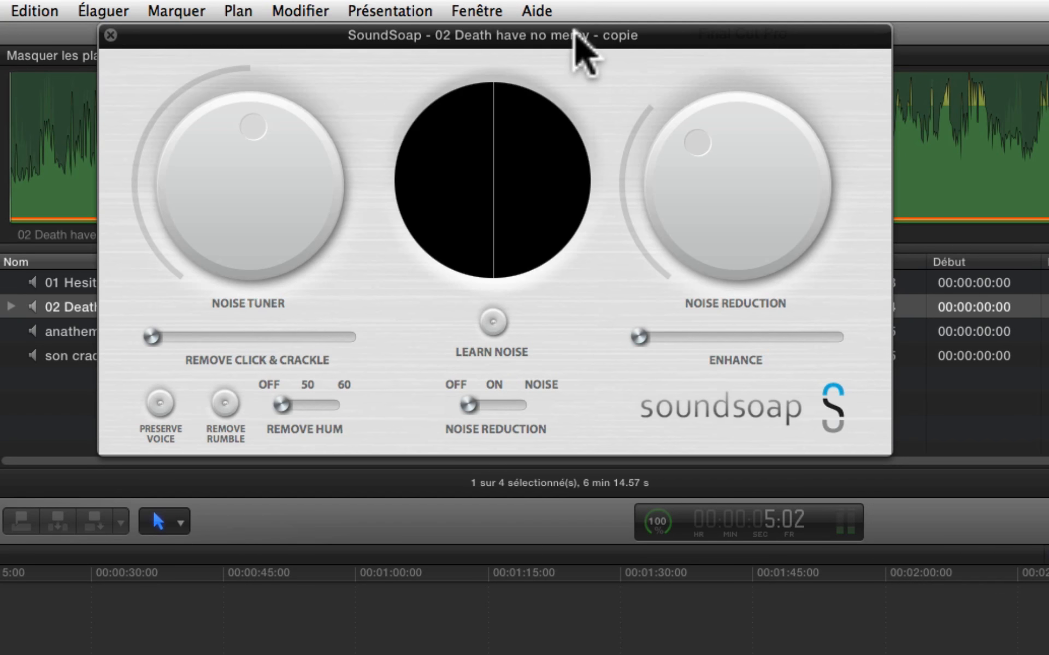
left_click_drag(574, 31, 614, 276)
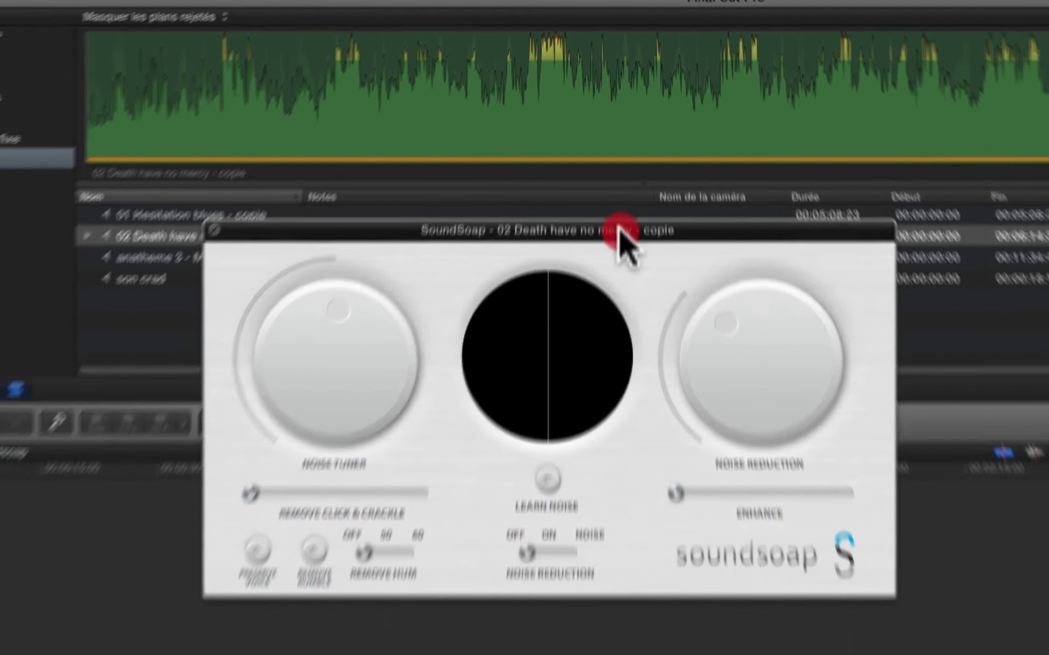
left_click_drag(618, 228, 621, 220)
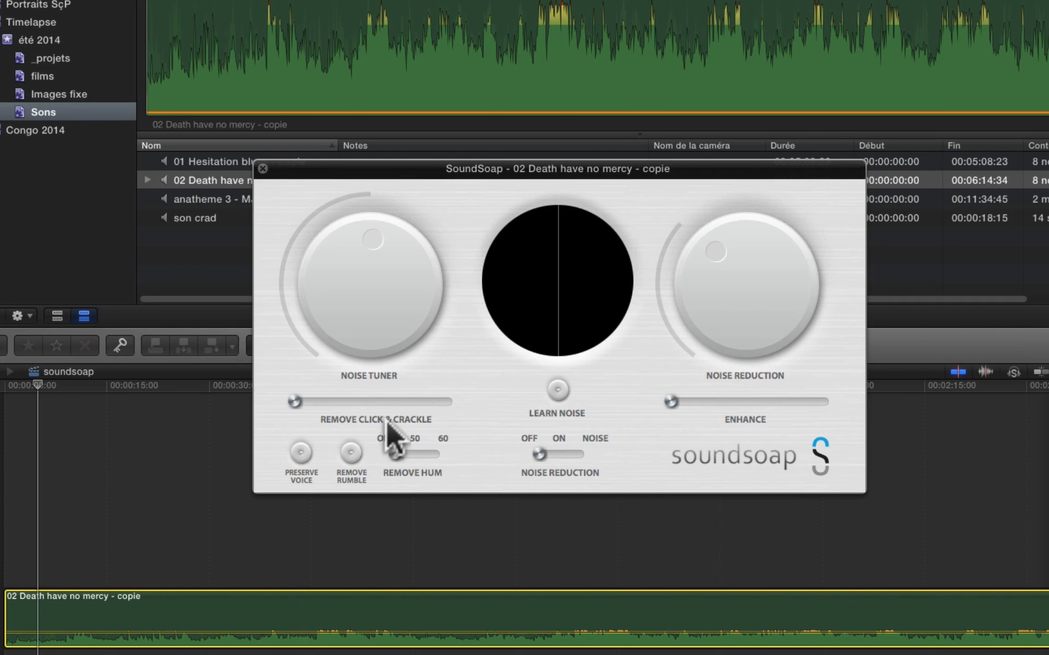
Step: Play the clip from the beginning and raise SoundSoap's Remove Click & Crackle to its maximum
left_click(30, 387)
left_click(21, 385)
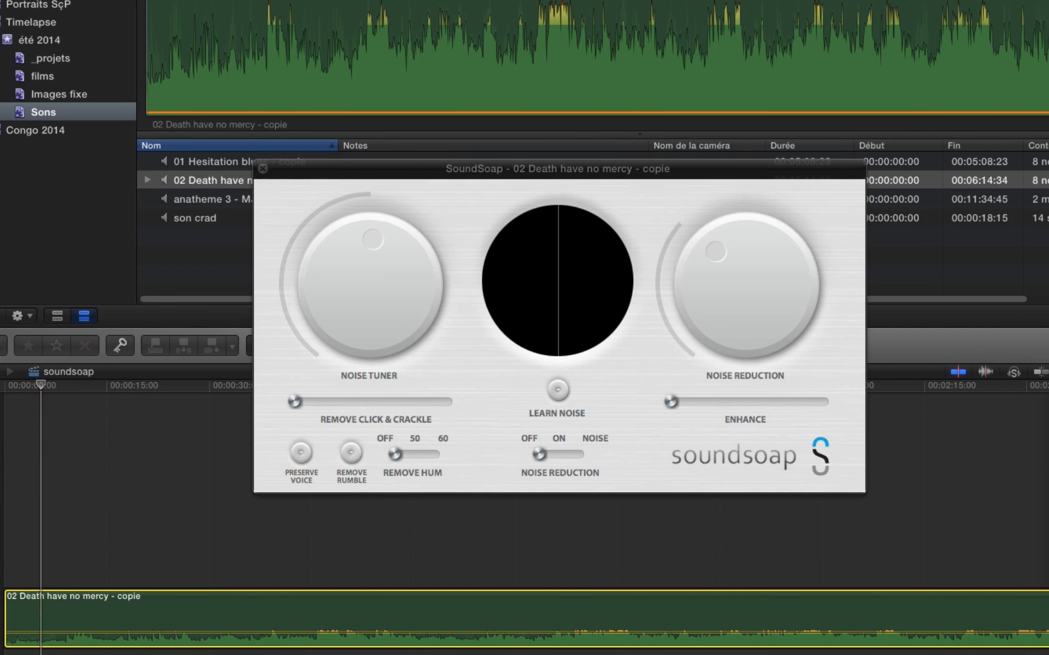
left_click(2, 392)
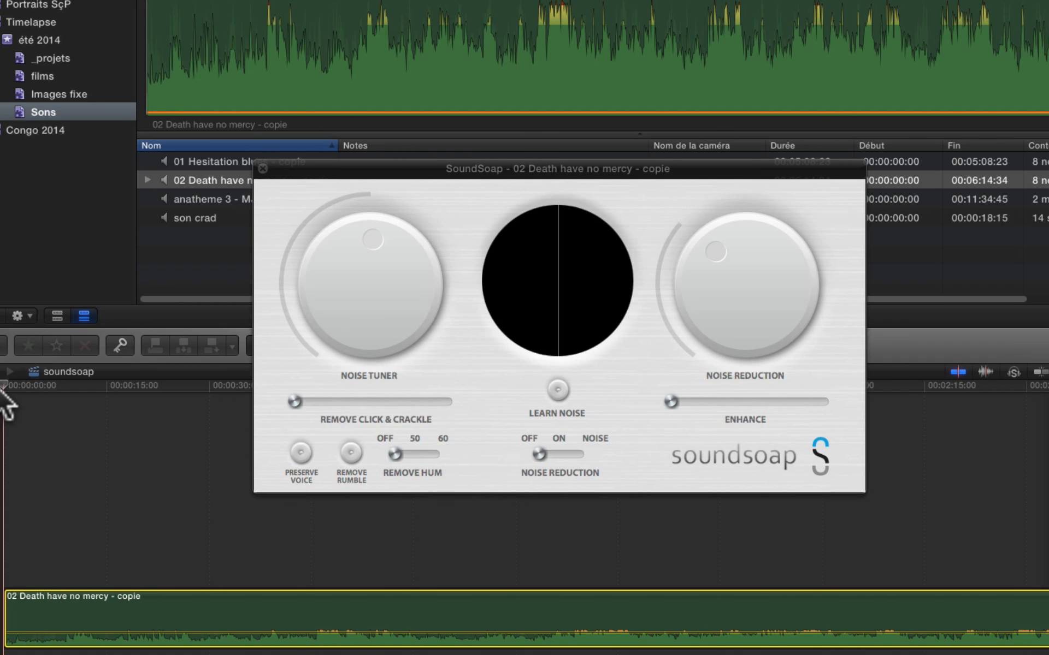
key("space")
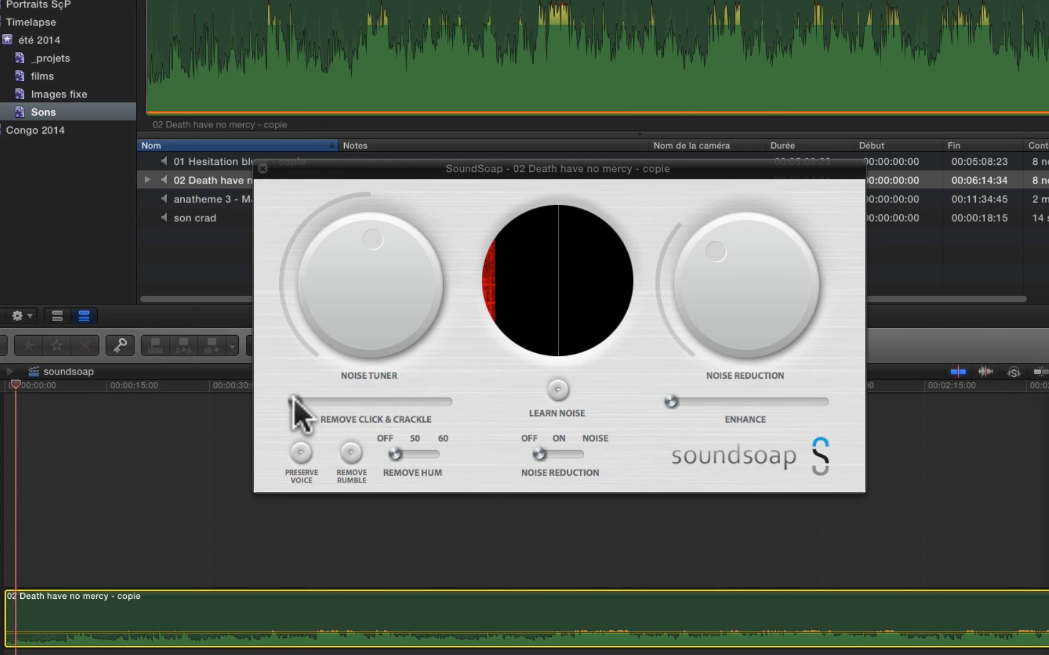
left_click_drag(294, 401, 446, 401)
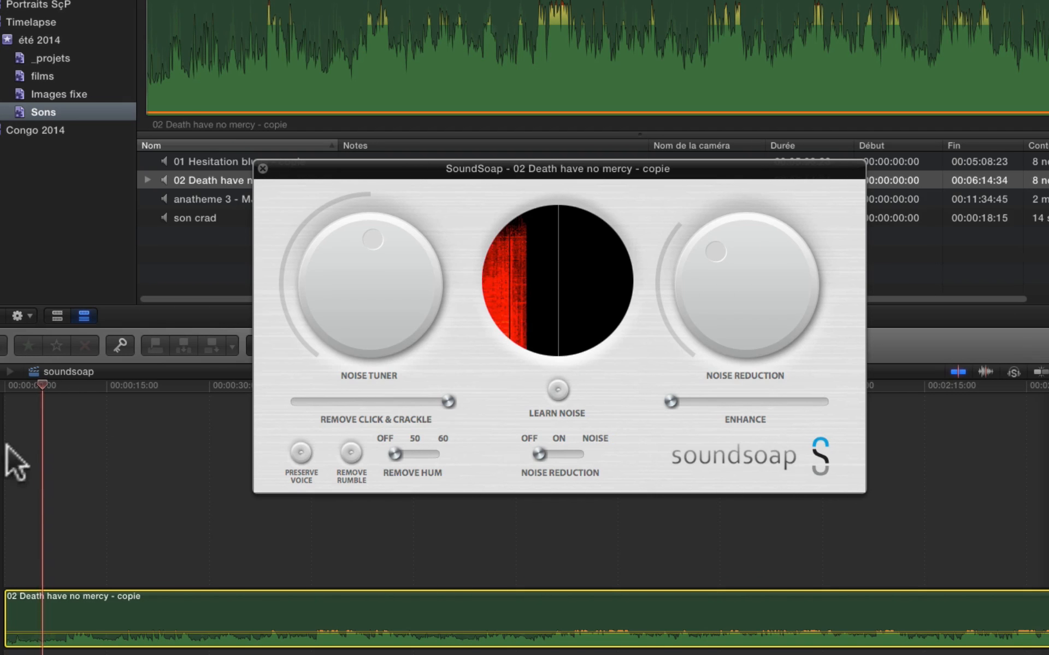
Step: Return to the start of the clip and let SoundSoap learn the noise, with Noise Reduction switched to ON
left_click(37, 387)
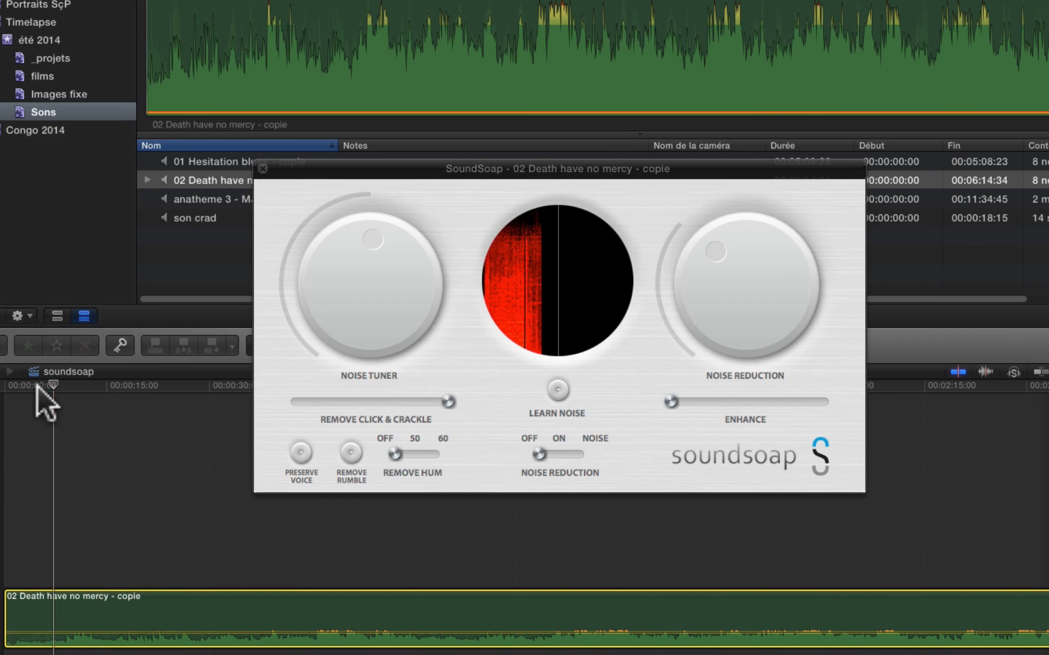
key("Home")
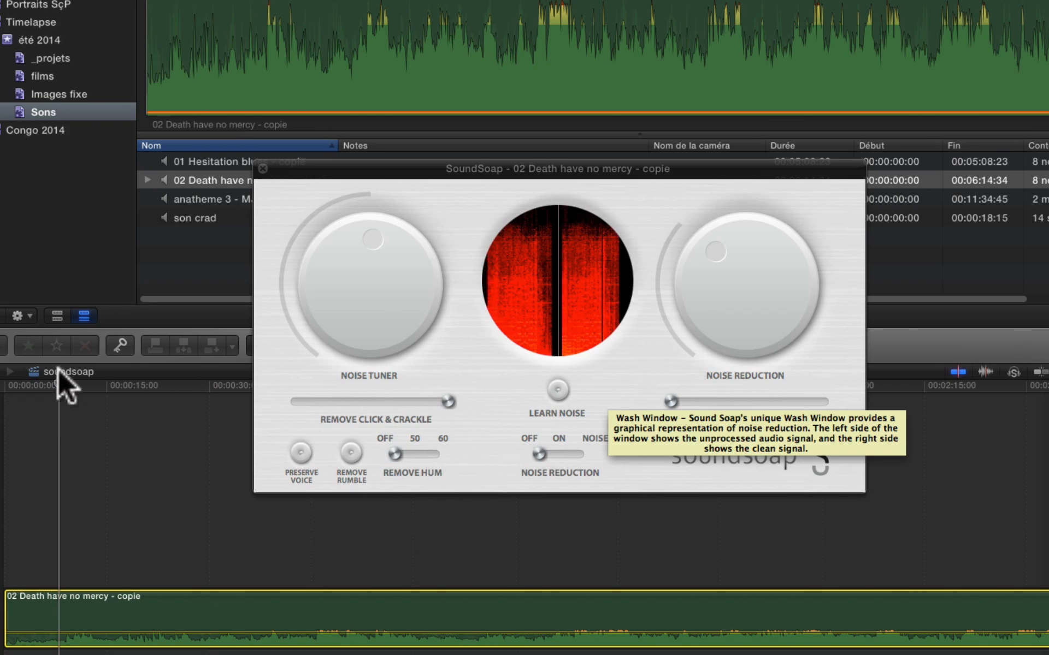
left_click(6, 385)
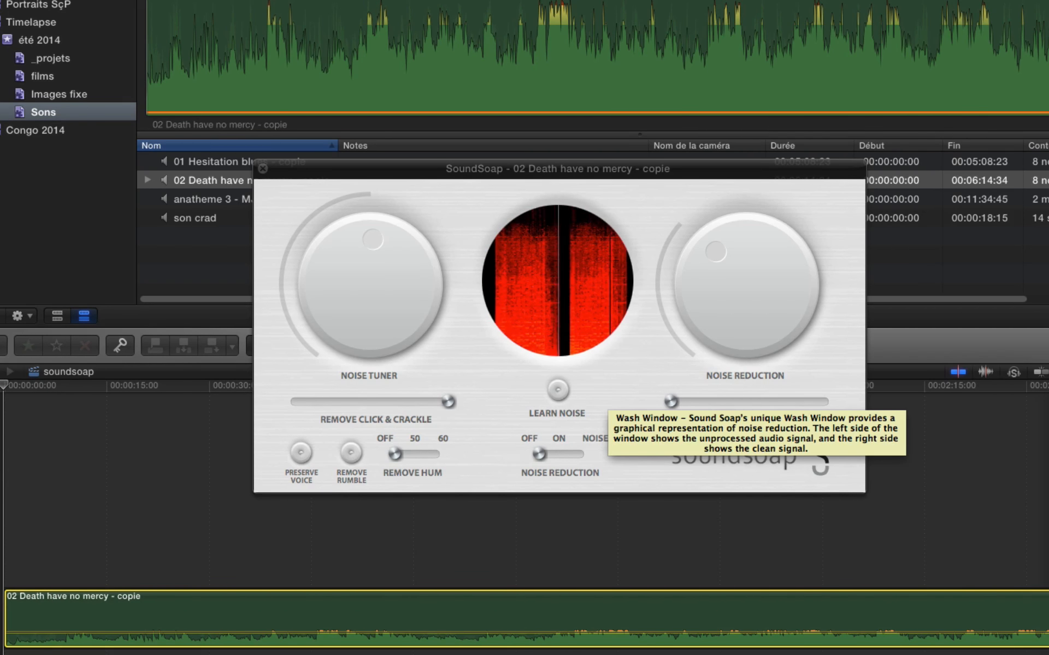
left_click(557, 390)
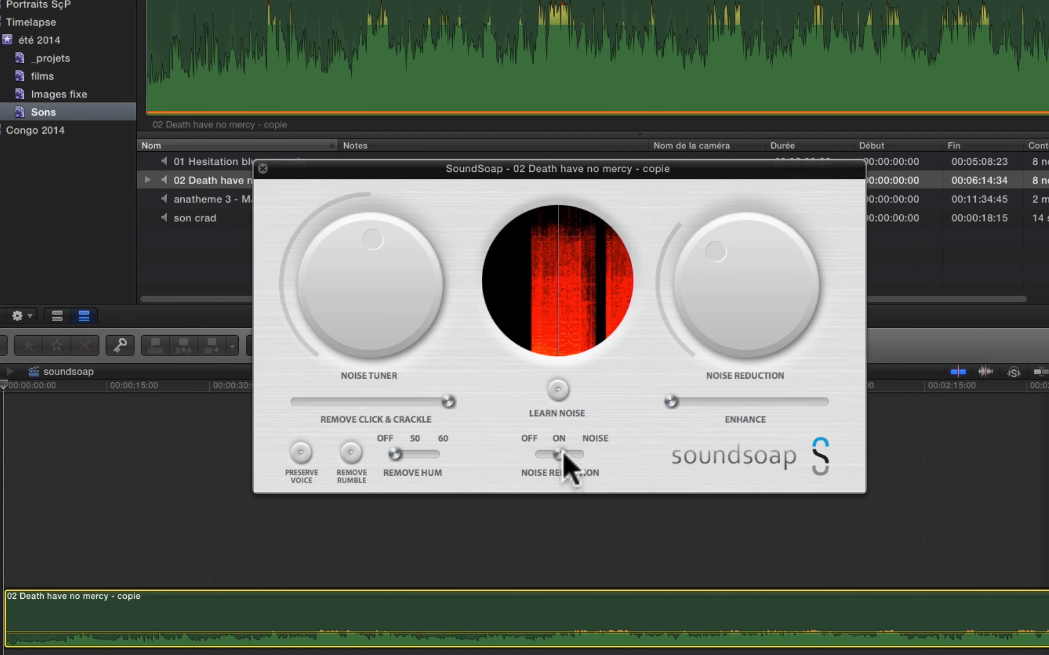
left_click(596, 452)
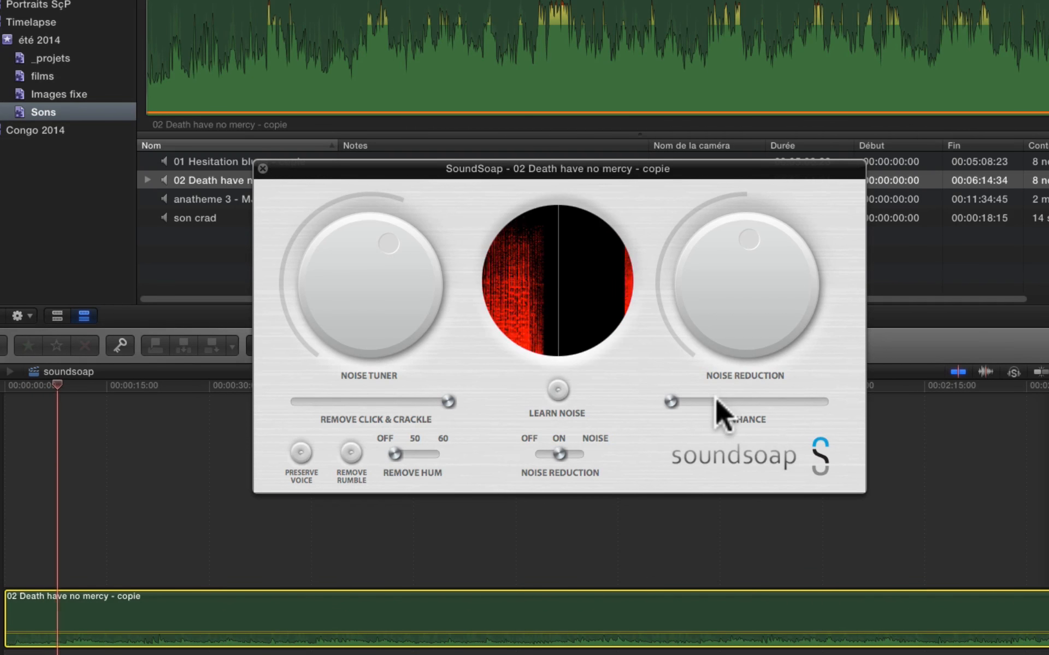
Step: Set Enhance and Remove Click & Crackle to about their midpoints, and turn Noise Tuner and Noise Reduction down slightly
left_click_drag(674, 402, 750, 402)
left_click_drag(448, 402, 364, 403)
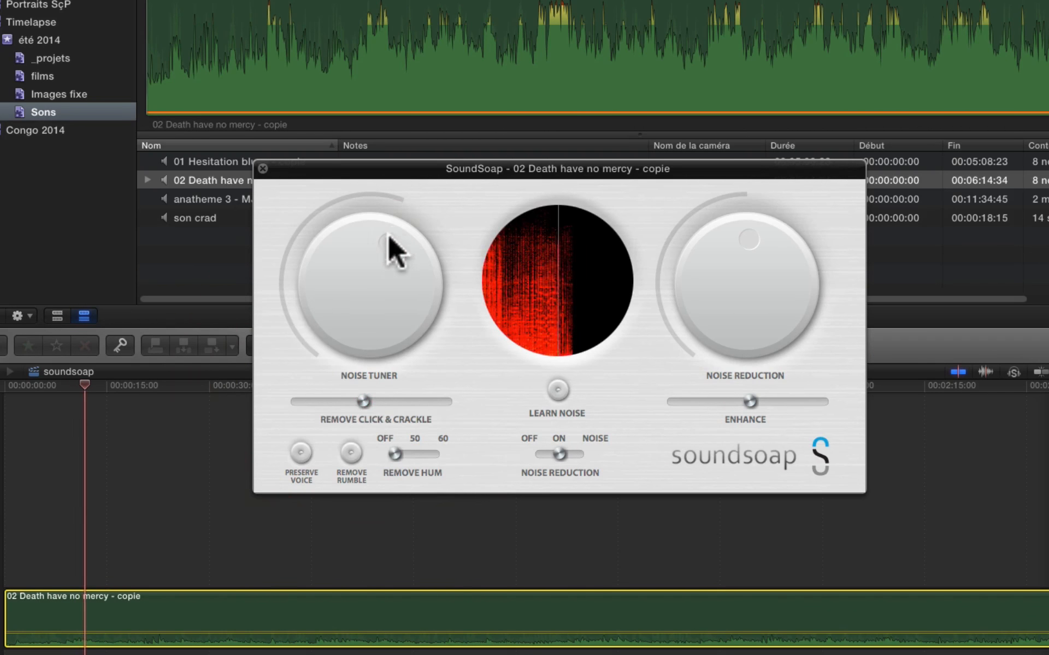
left_click_drag(377, 235, 454, 258)
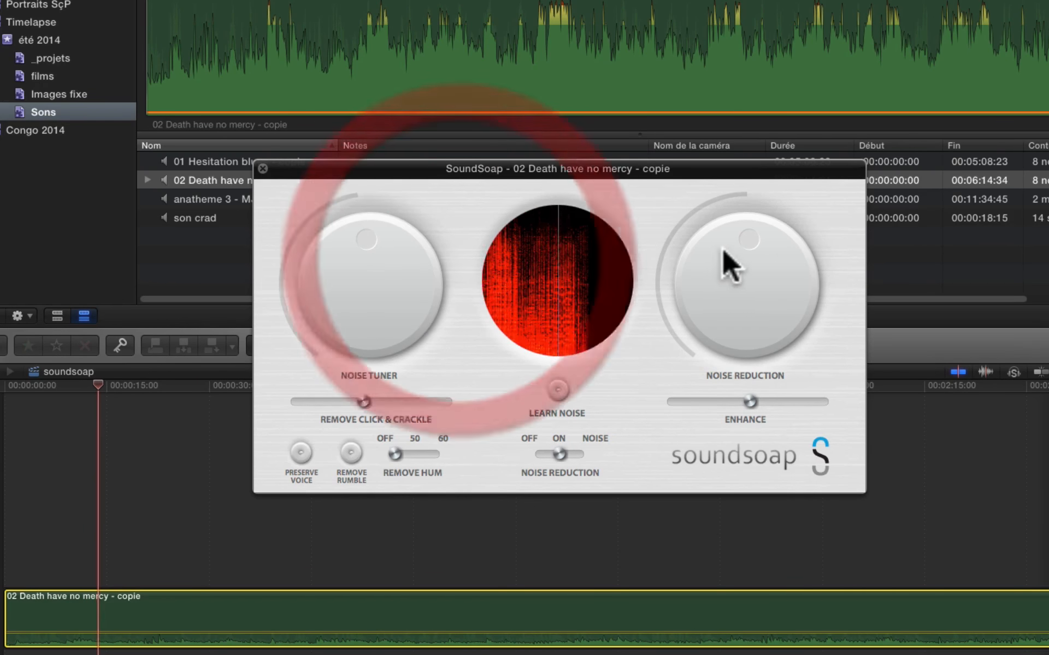
left_click_drag(732, 256, 632, 248)
left_click_drag(749, 404, 562, 403)
left_click_drag(669, 402, 755, 402)
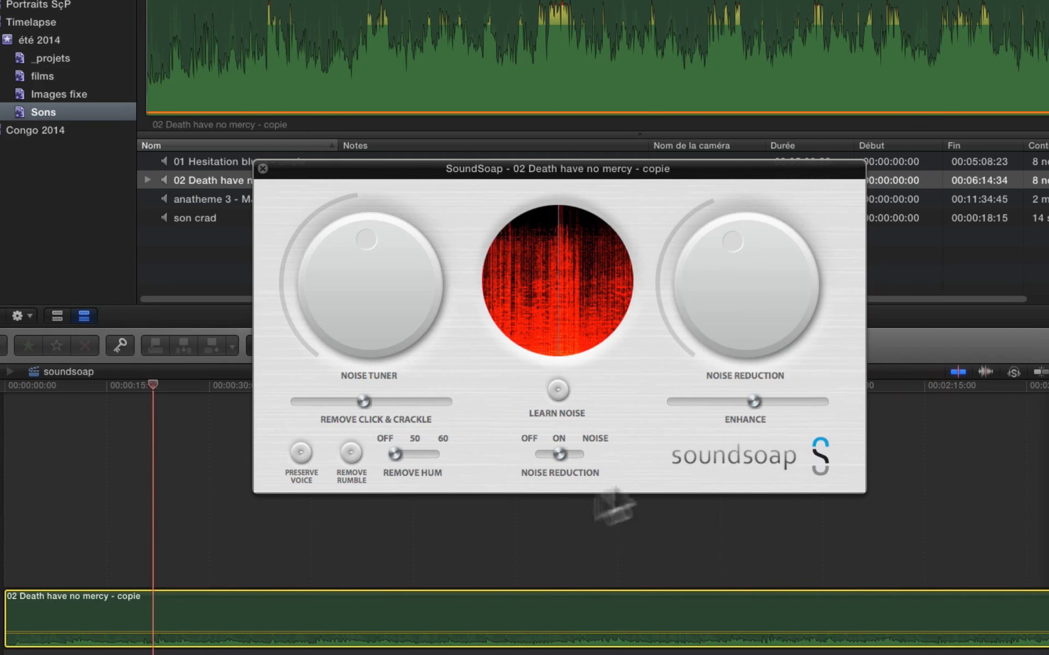
Step: Enable Preserve Voice, set Noise Tuner slightly above its midpoint and lower Noise Reduction to about a third
left_click_drag(367, 243, 289, 254)
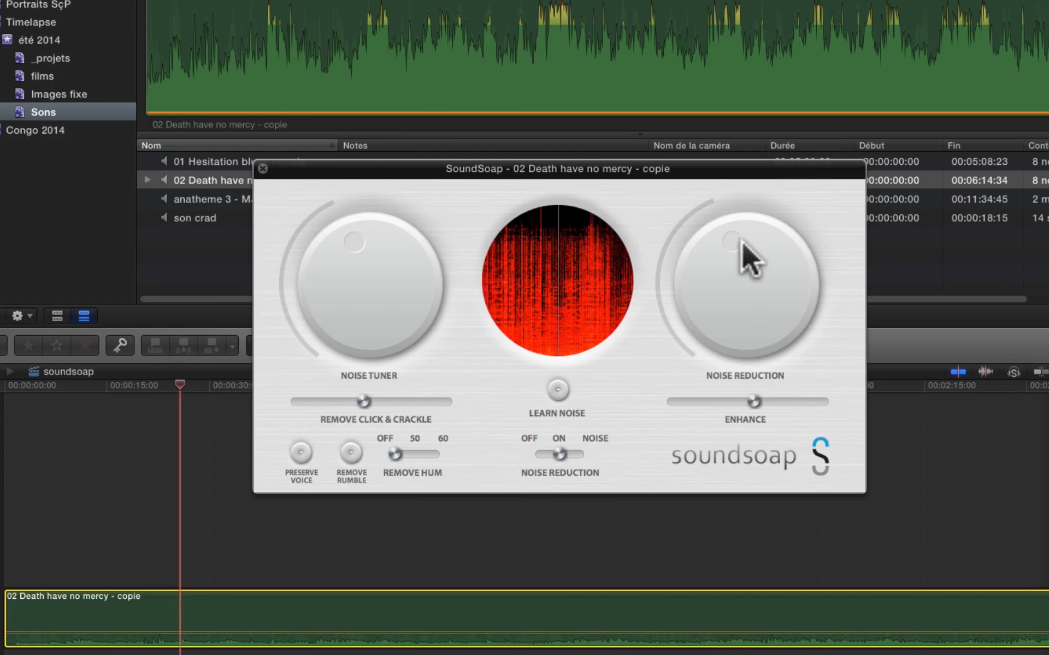
left_click_drag(783, 239, 742, 234)
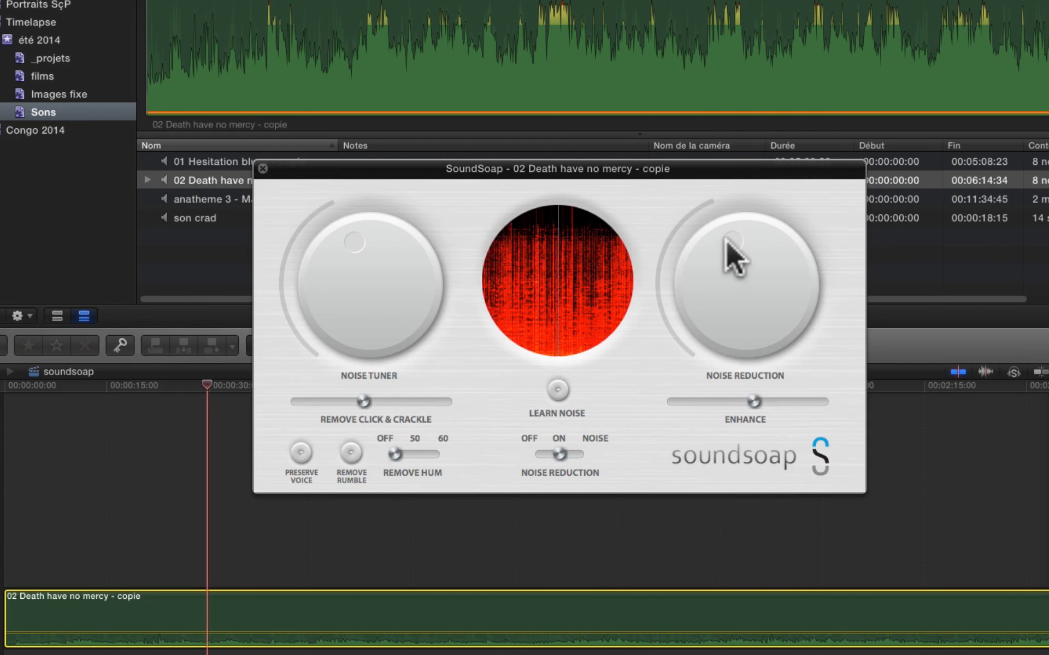
left_click_drag(726, 241, 681, 264)
left_click(301, 452)
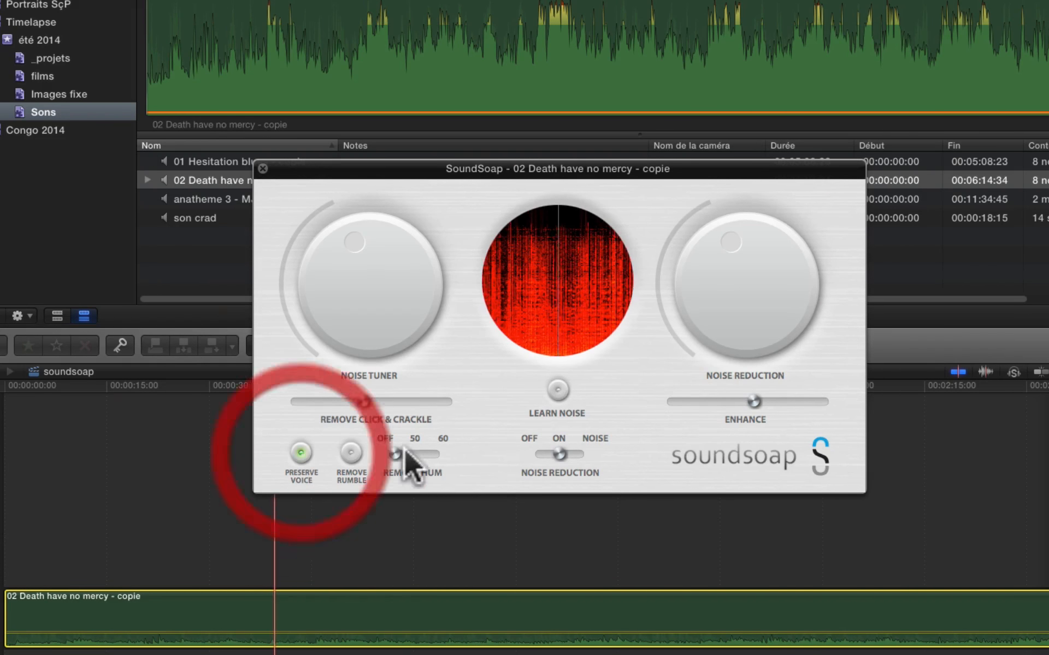
left_click_drag(758, 226, 711, 250)
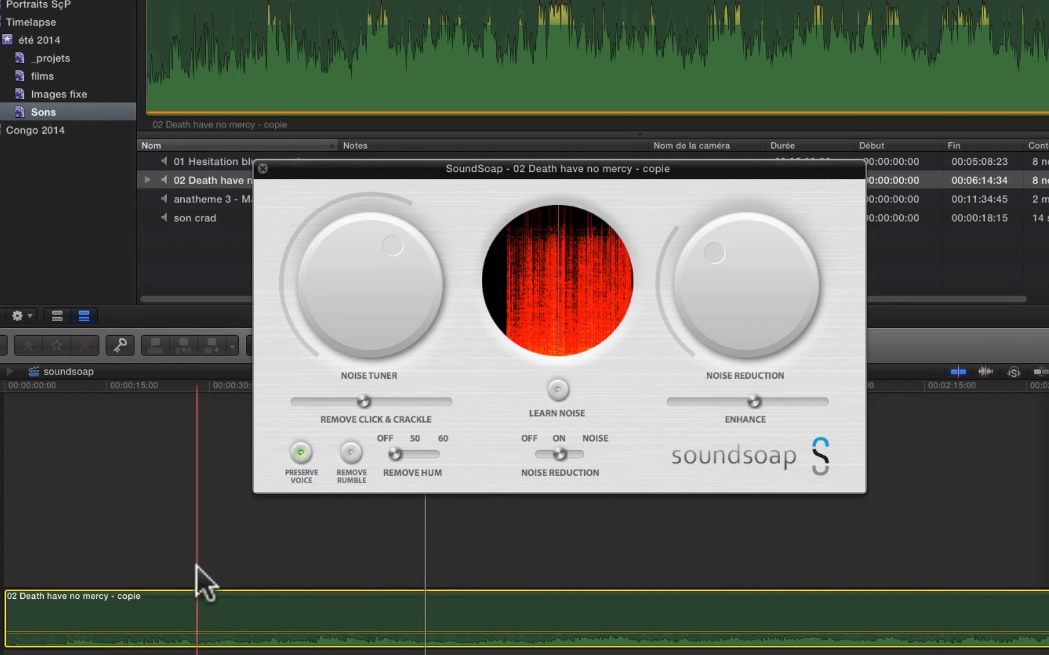
Step: Play the clip from the beginning and compare the sound with SoundSoap disabled and enabled
key("Home")
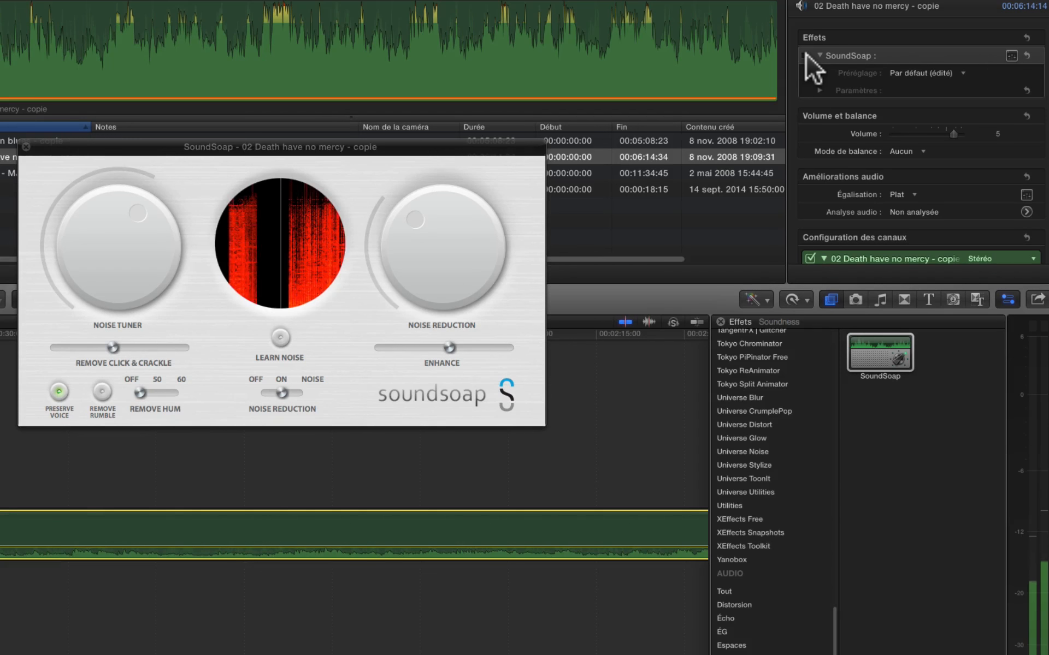
left_click(805, 55)
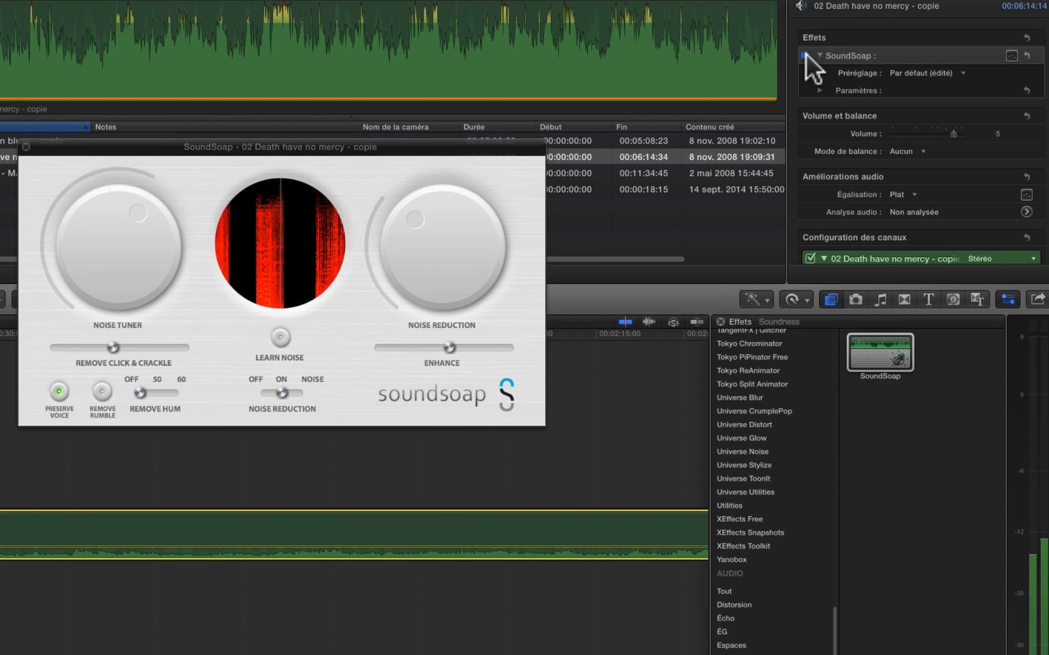
left_click(804, 55)
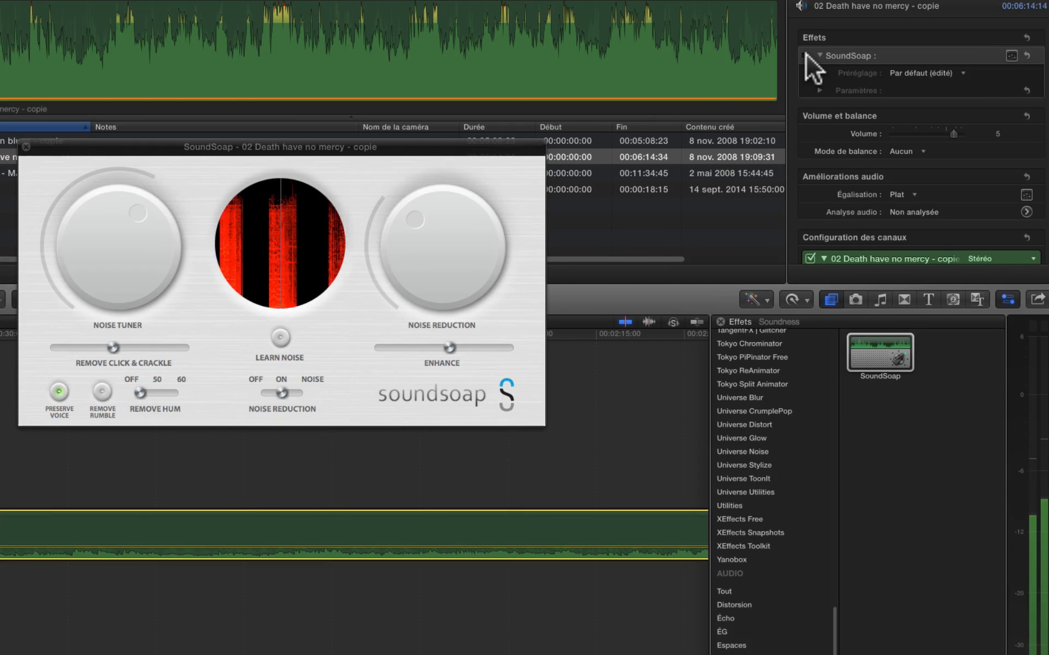
left_click(805, 55)
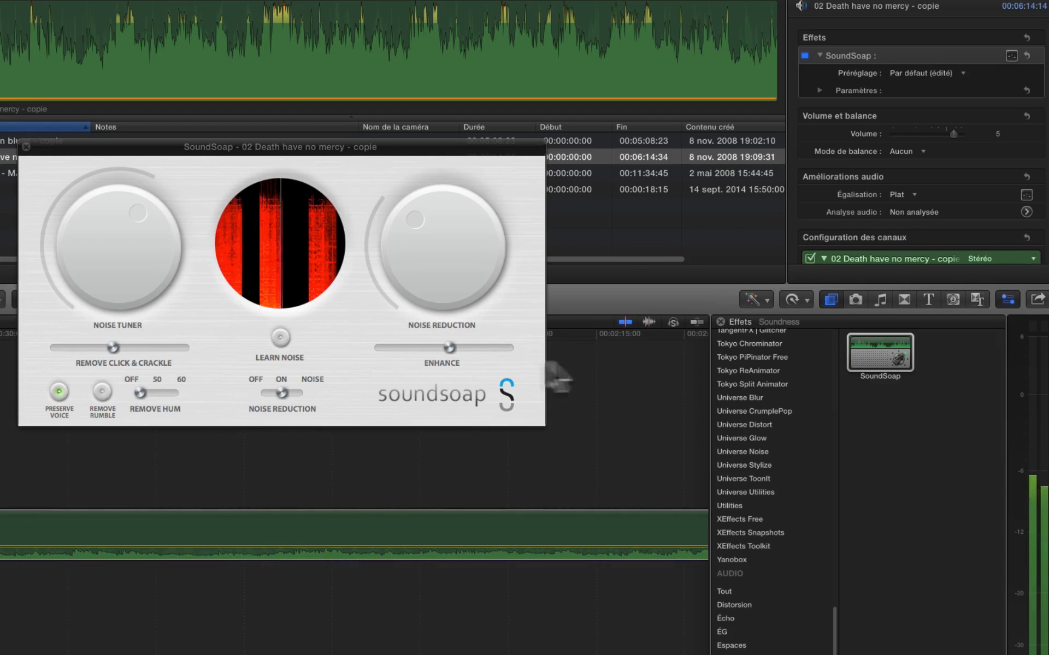
Step: Raise Enhance close to its maximum and compare the clip's sound with SoundSoap disabled and enabled
left_click_drag(446, 346, 497, 348)
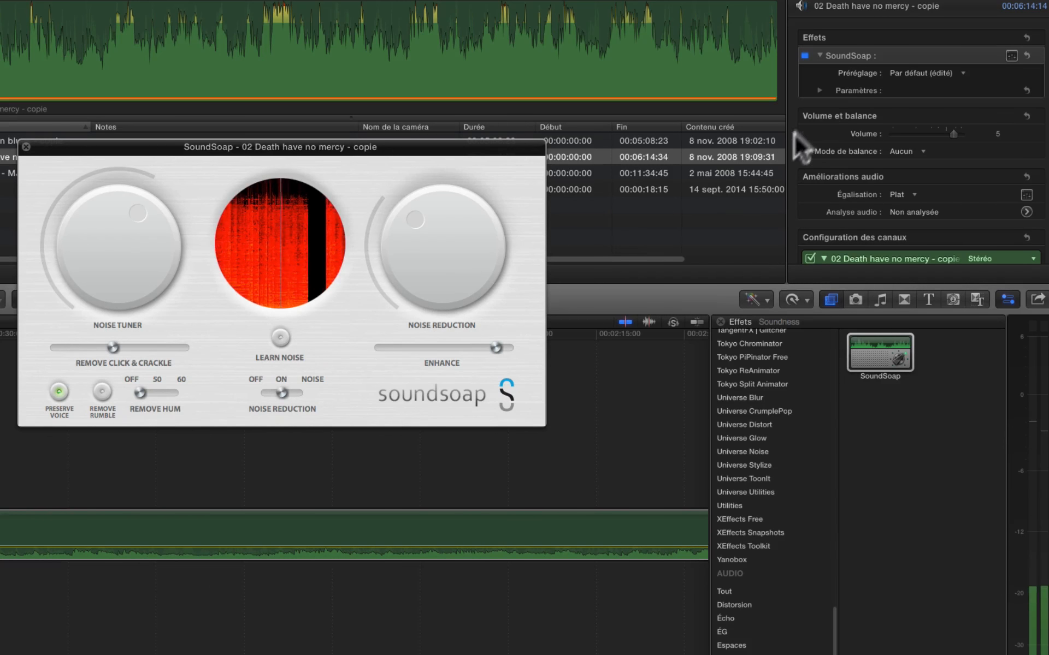
left_click(804, 55)
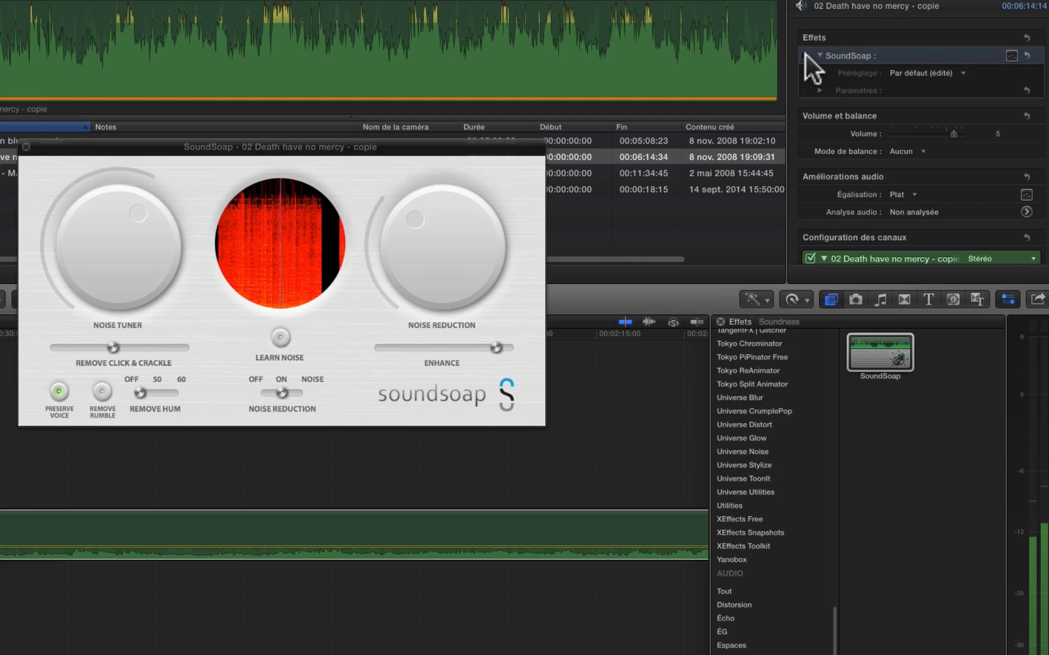
left_click(805, 54)
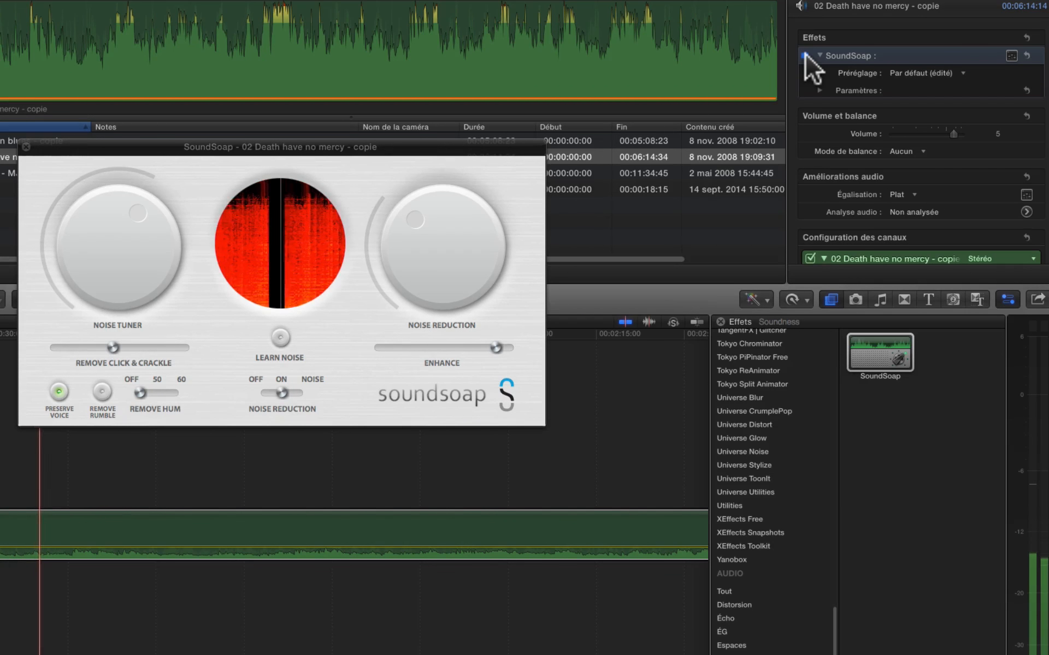
left_click(805, 55)
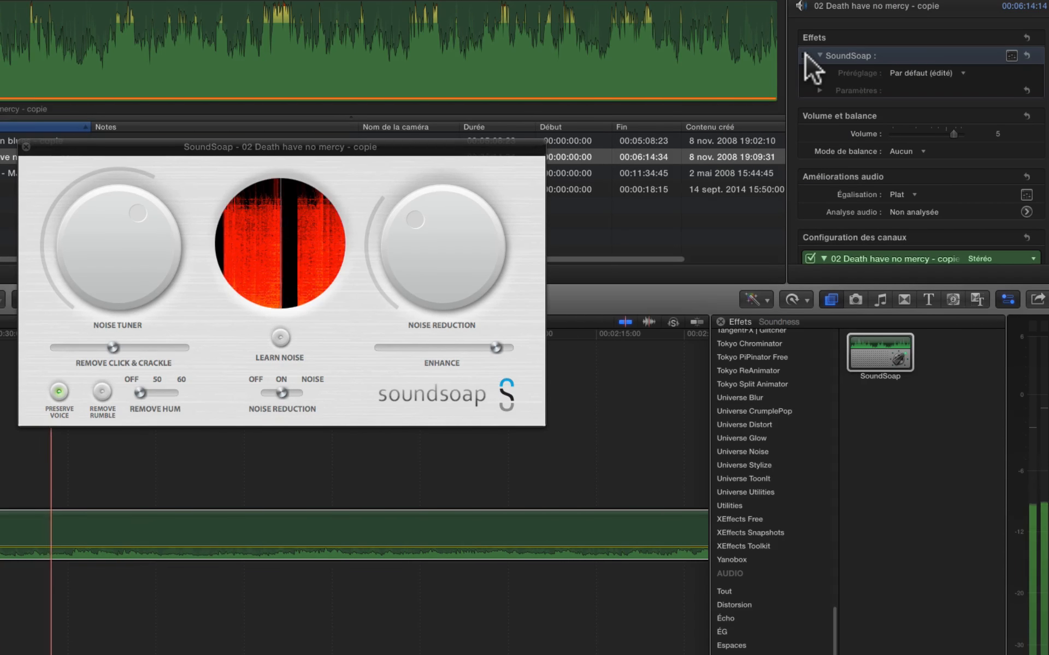
left_click(805, 55)
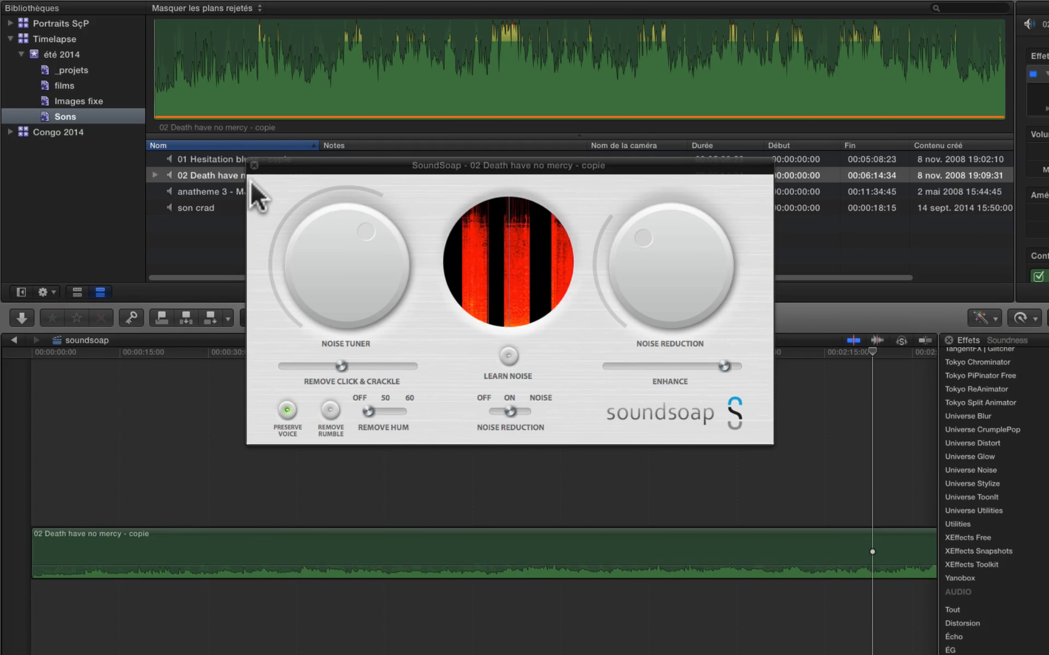
Step: Close the SoundSoap window, replace the timeline clip with anatheme 3 - MJC Fresnes and listen to it past the one-minute mark
left_click(253, 162)
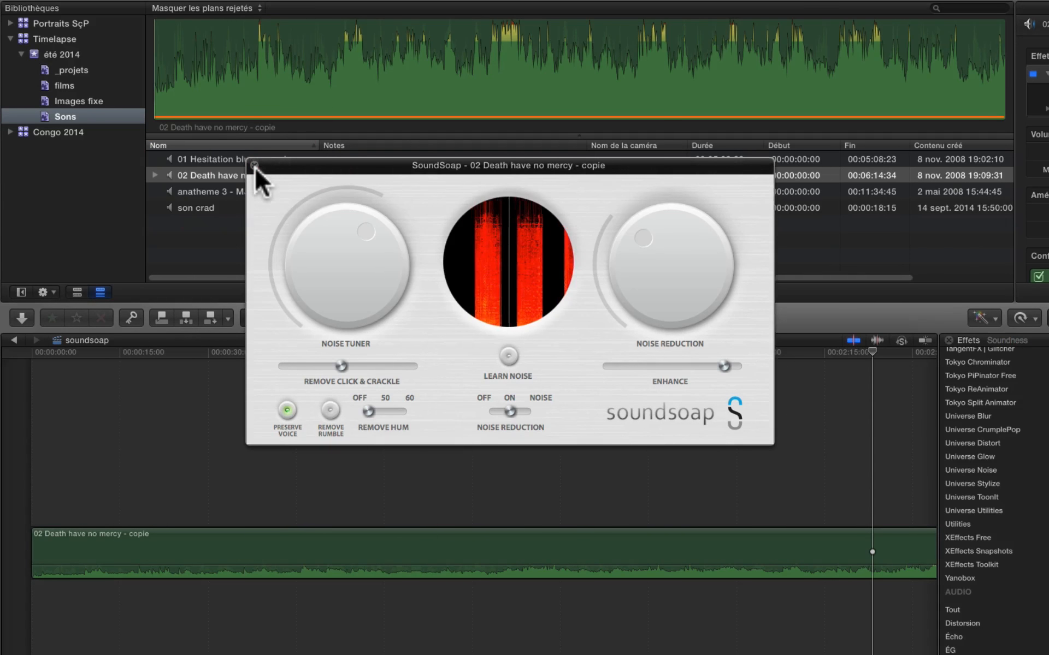
left_click(254, 164)
left_click(167, 547)
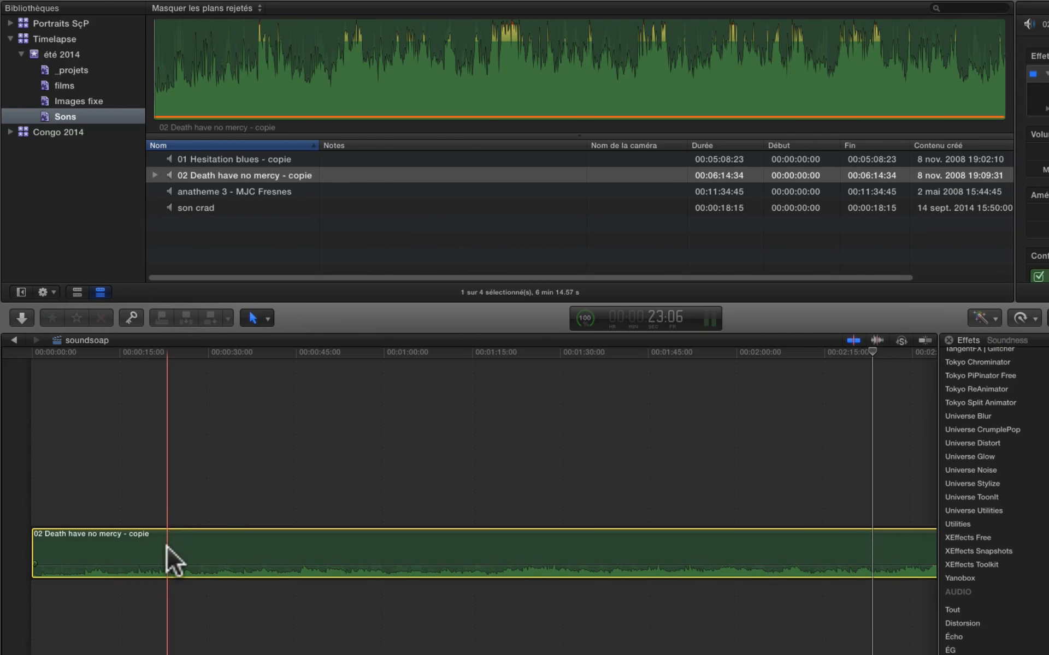
key("Delete")
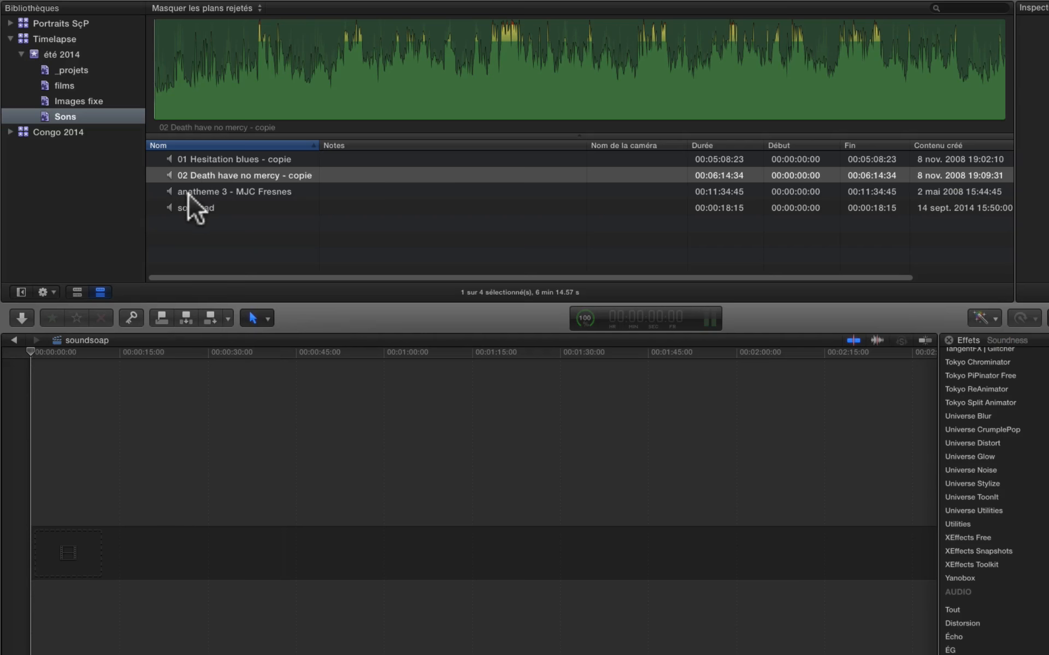
left_click_drag(170, 192, 16, 546)
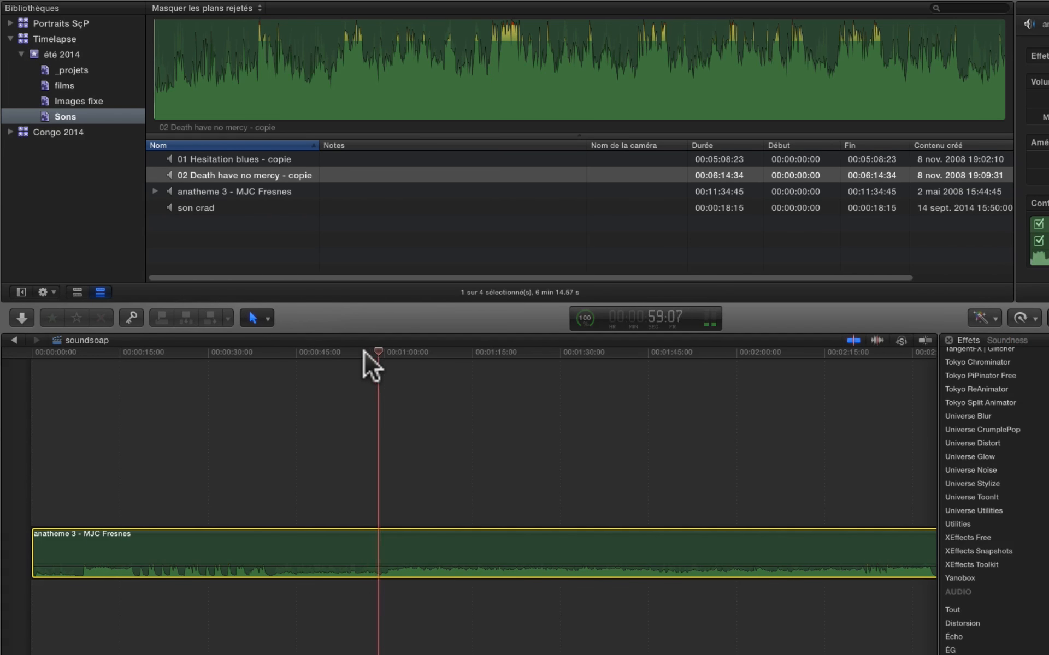
left_click(438, 353)
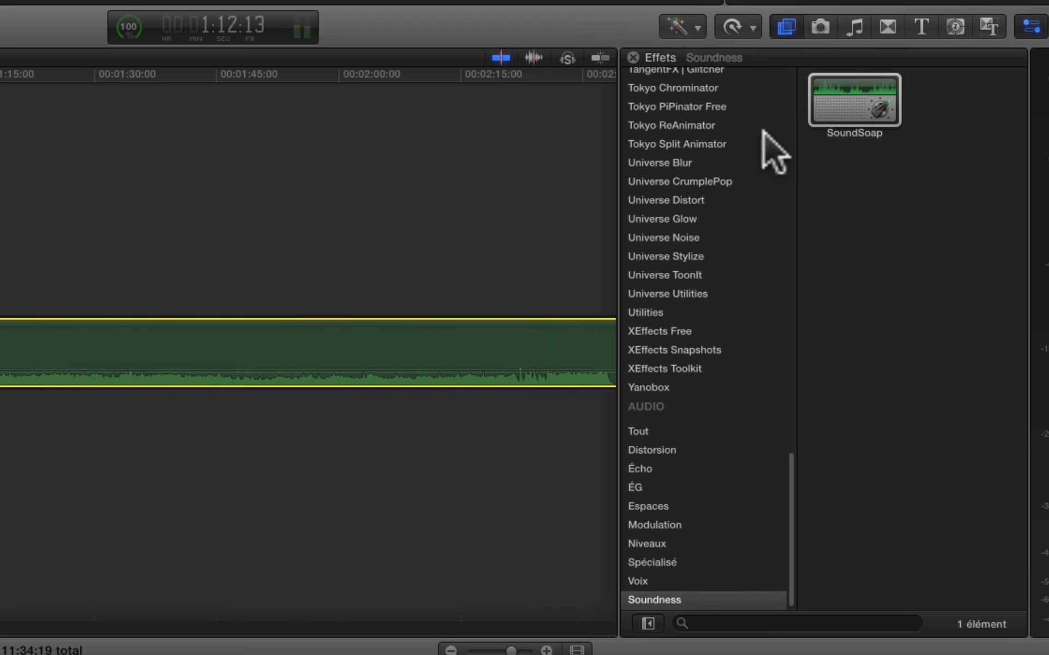
Step: Apply SoundSoap to the anatheme clip, open its controls and play from about 1:11 with Noise Reduction switched to ON
left_click(827, 57)
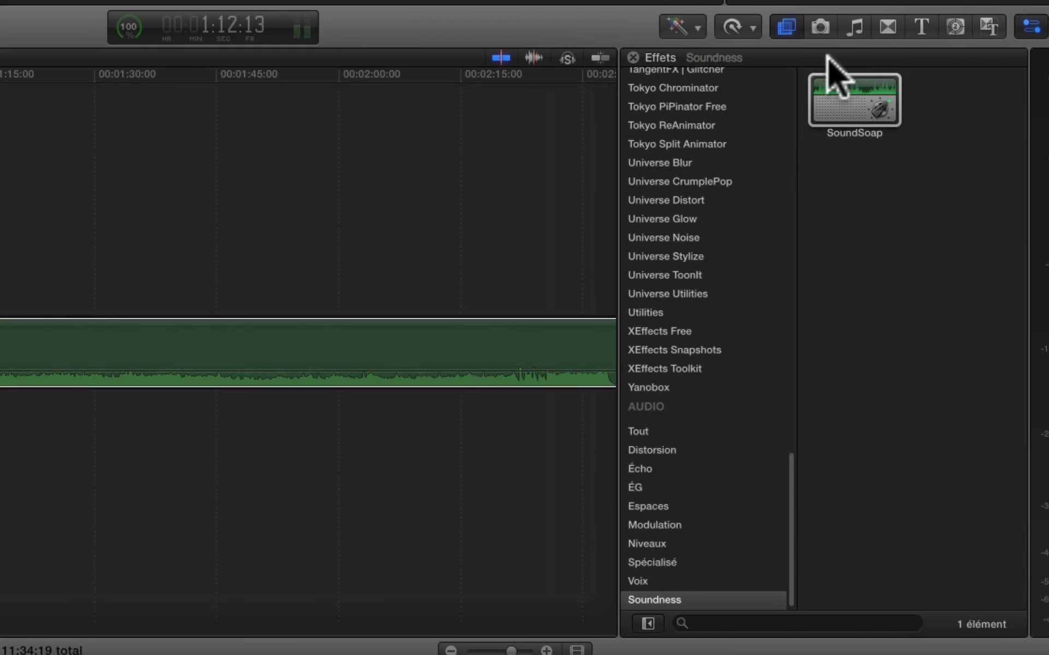
left_click_drag(852, 98, 283, 484)
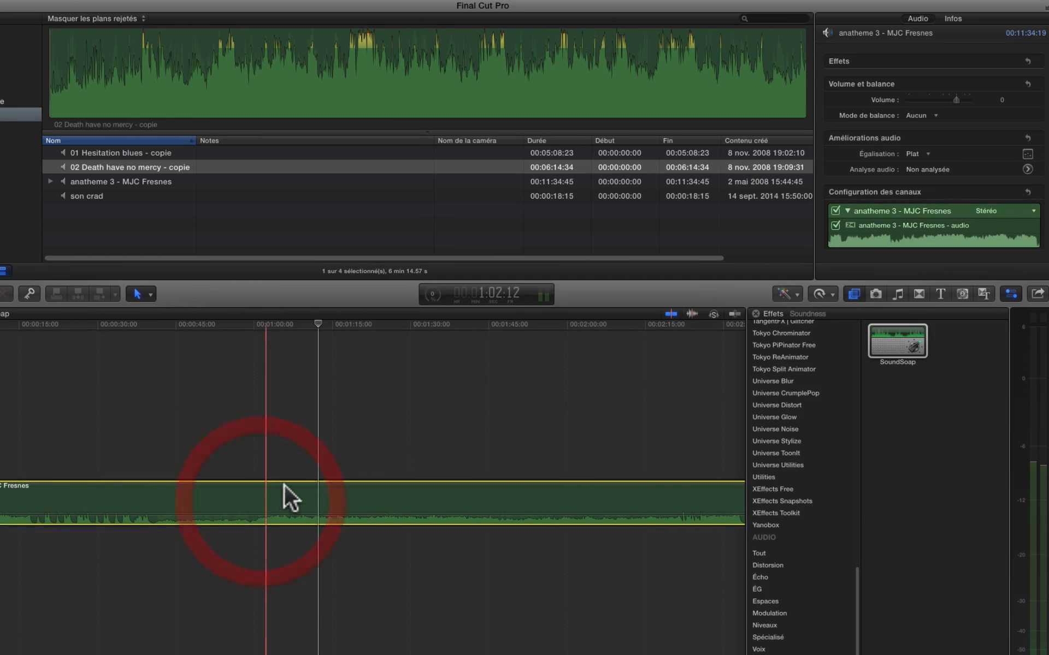
left_click(309, 326)
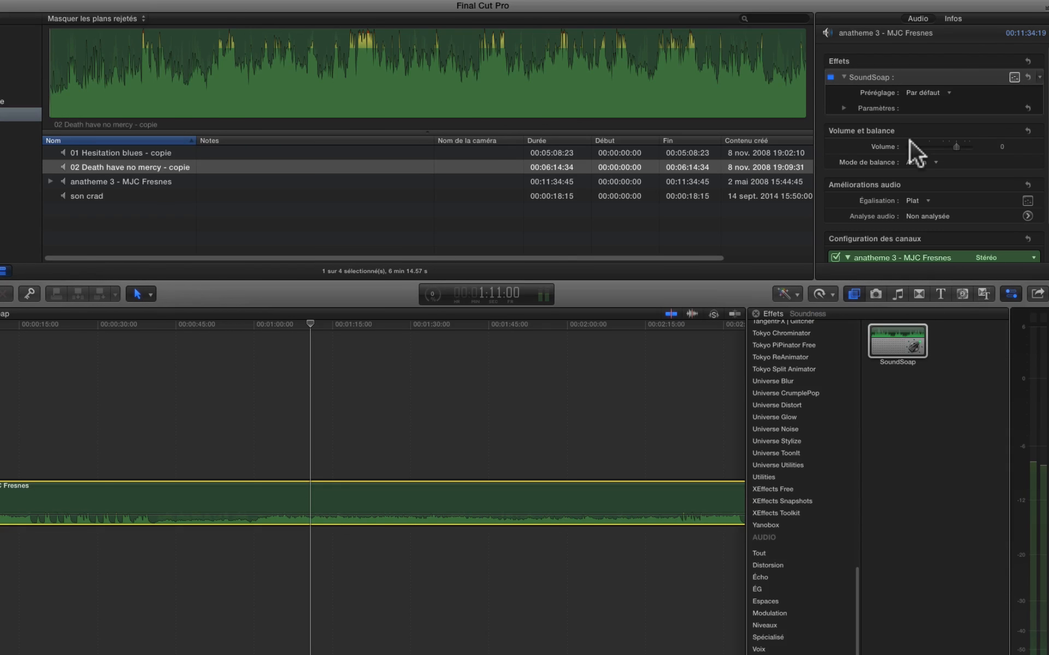
left_click(1014, 77)
key("space")
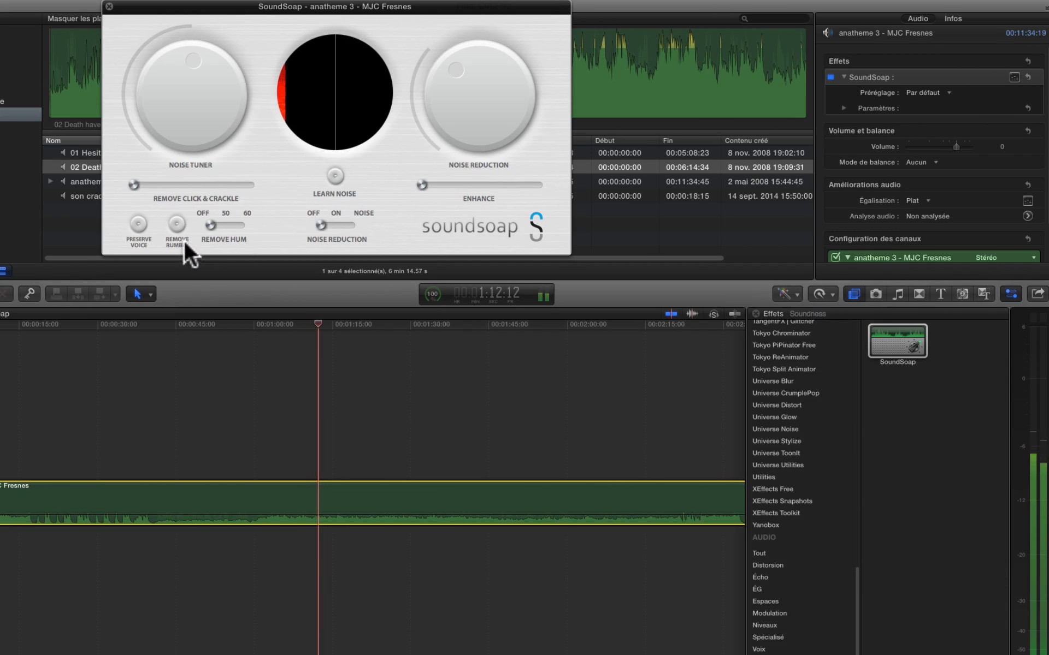
left_click(339, 223)
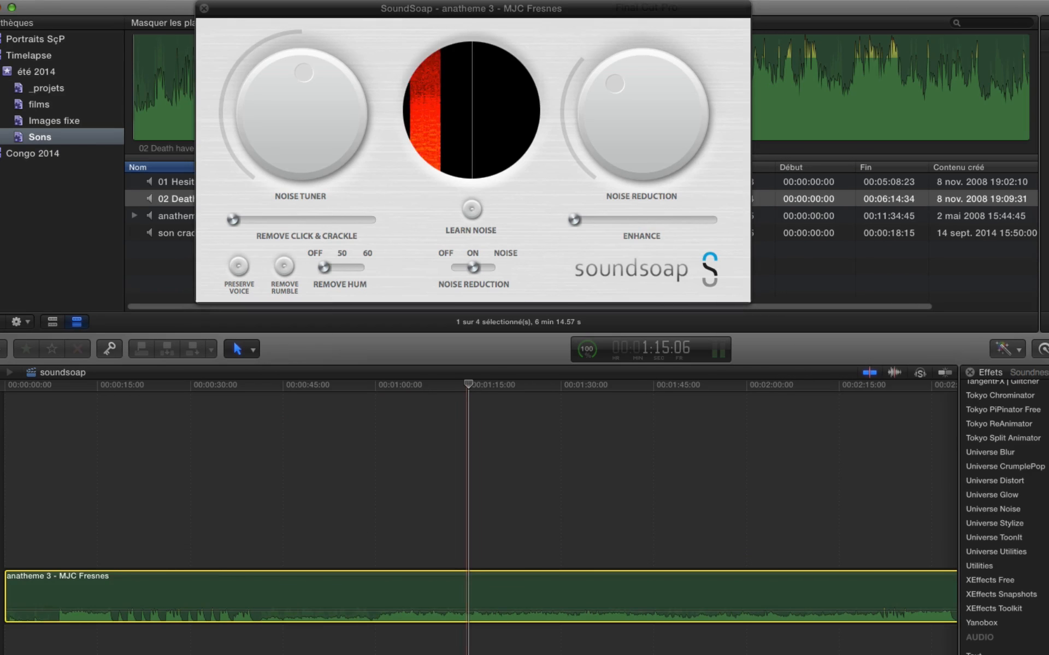
Step: Let SoundSoap learn the noise from the start of the anatheme clip, and enable Preserve Voice
key("Home")
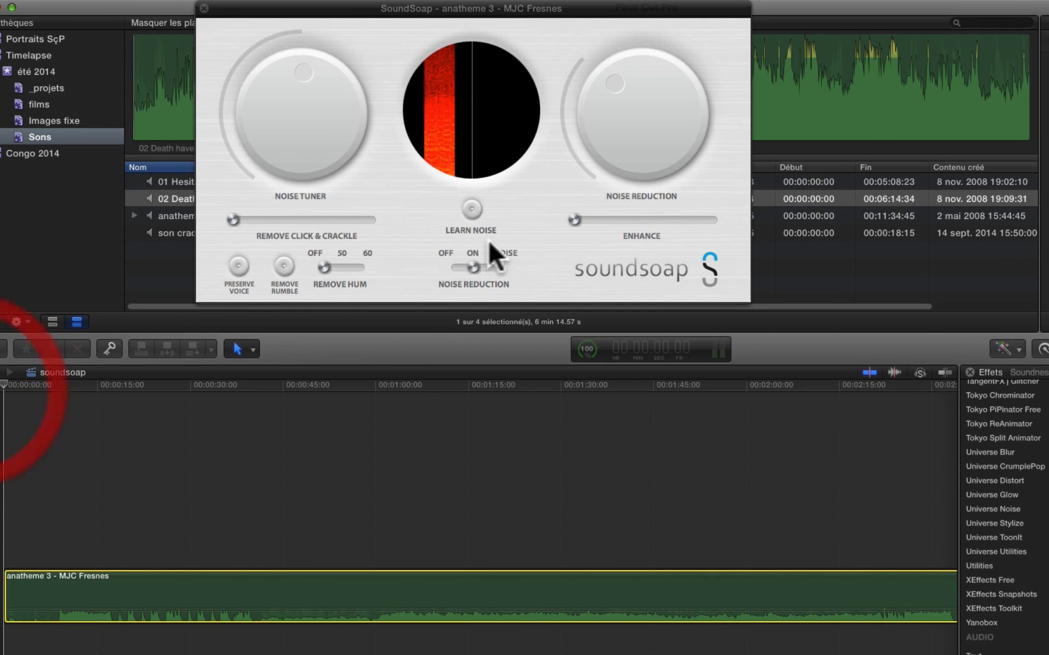
left_click(472, 214)
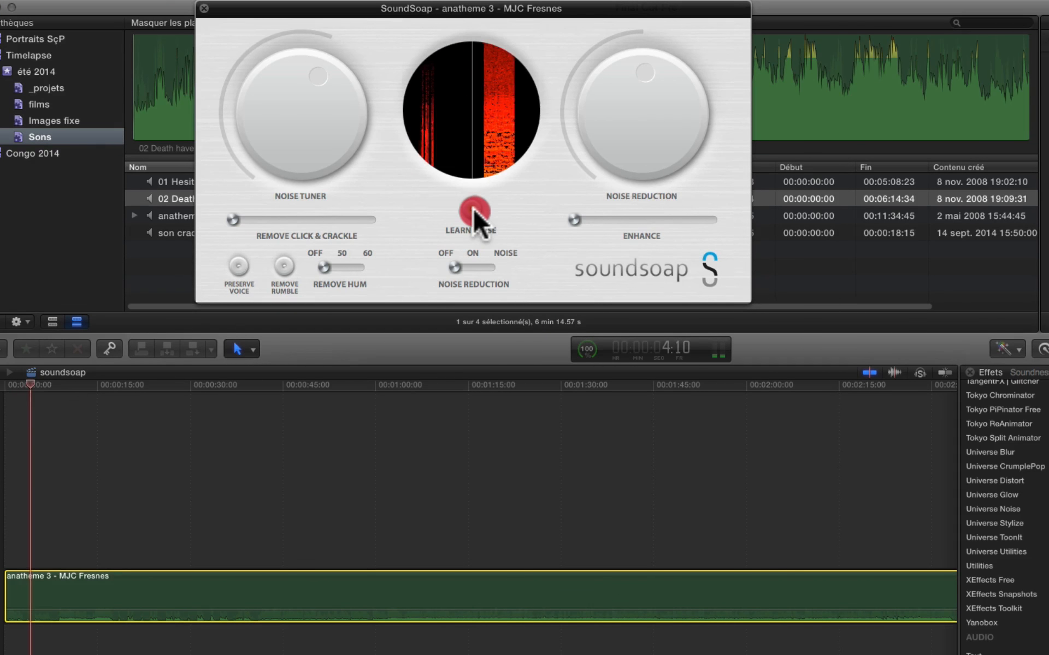
left_click(472, 213)
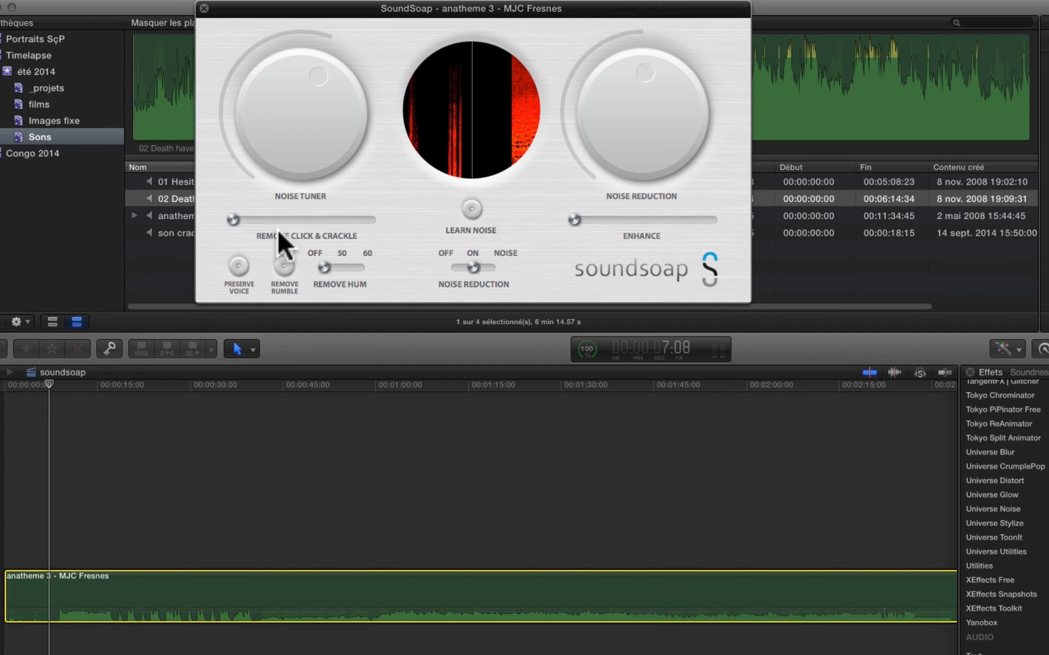
left_click(157, 224)
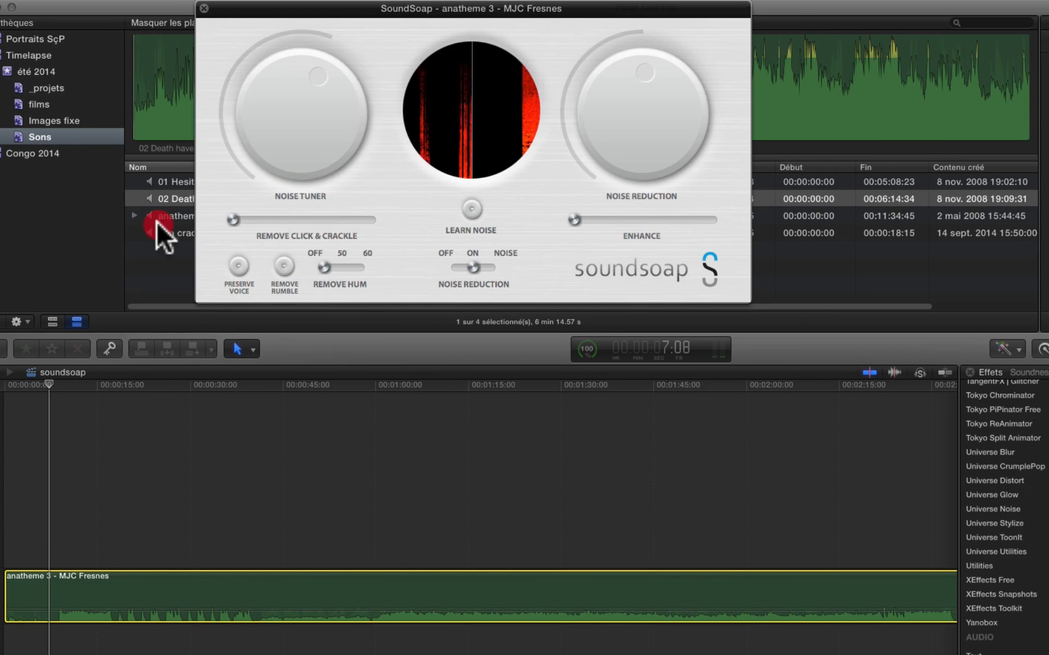
left_click(232, 264)
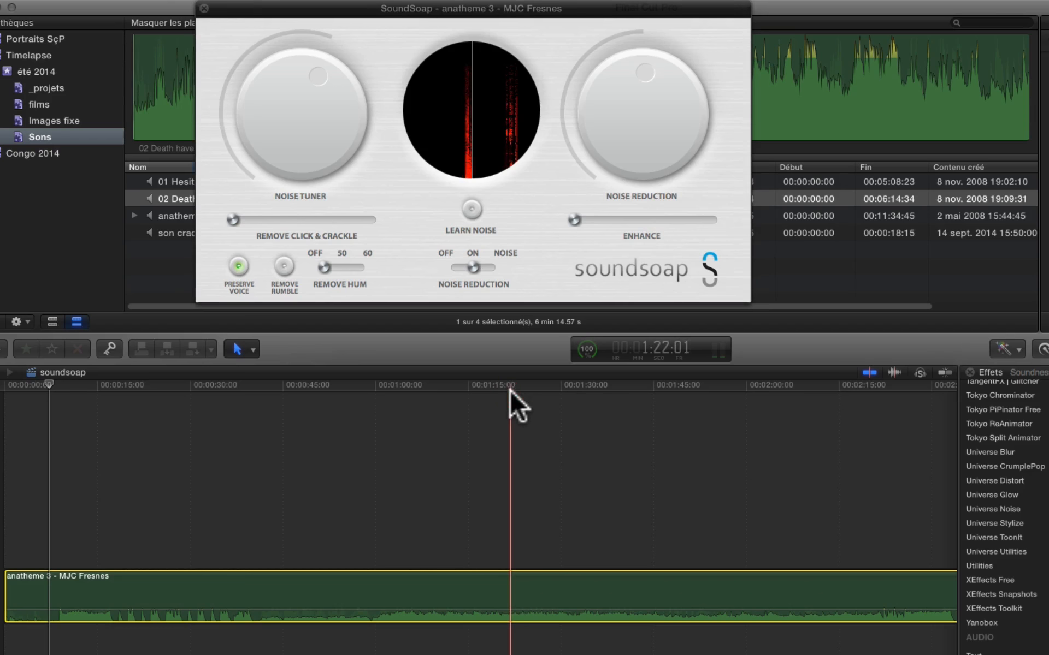
Step: During playback, set Noise Tuner well above its midpoint, Noise Reduction to about its midpoint and Enhance close to its maximum
key("space")
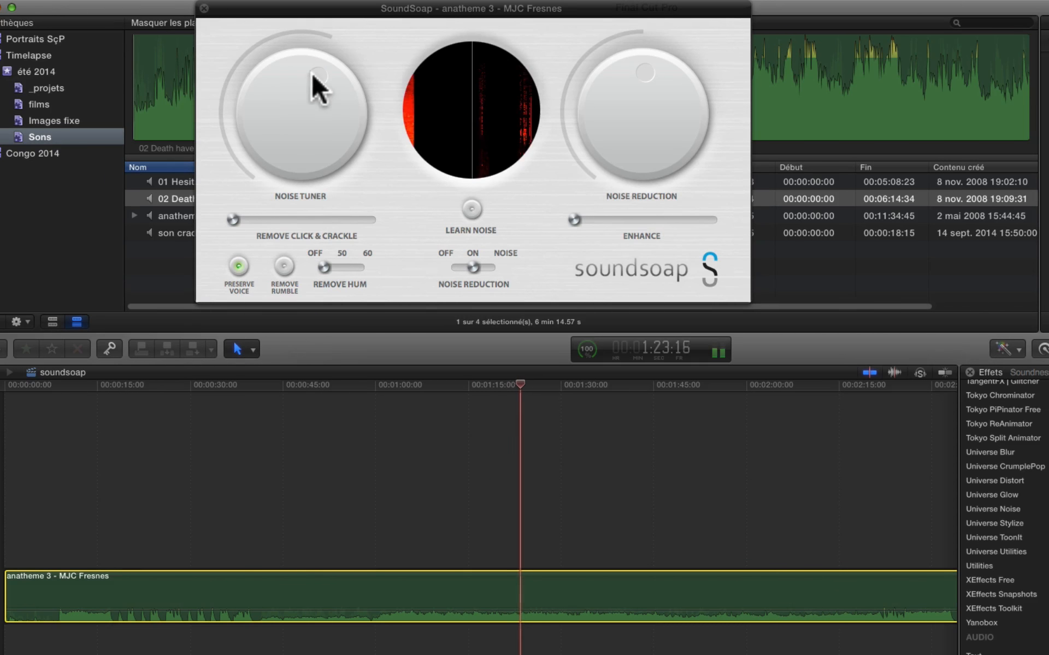
left_click_drag(319, 87, 199, 117)
left_click_drag(650, 94, 639, 183)
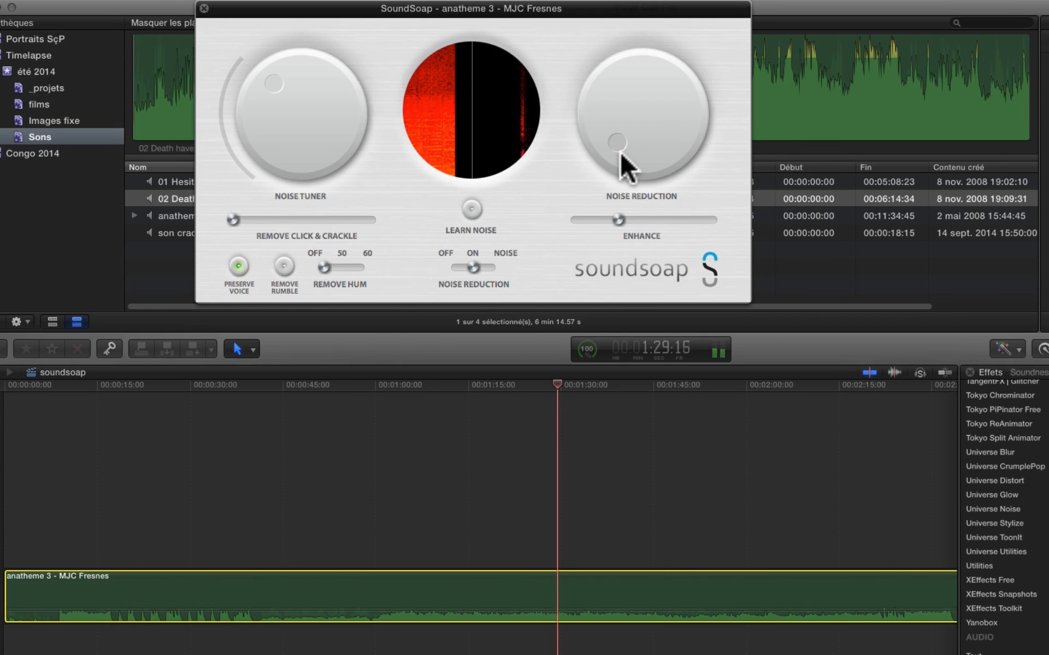
left_click_drag(653, 25, 559, 69)
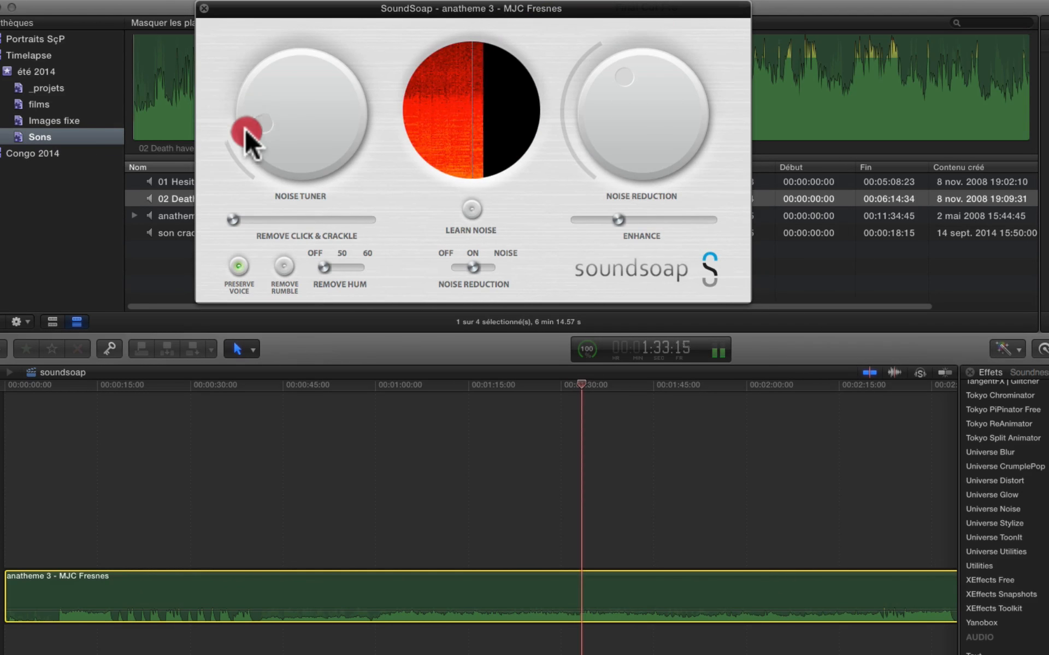
left_click_drag(244, 127, 246, 195)
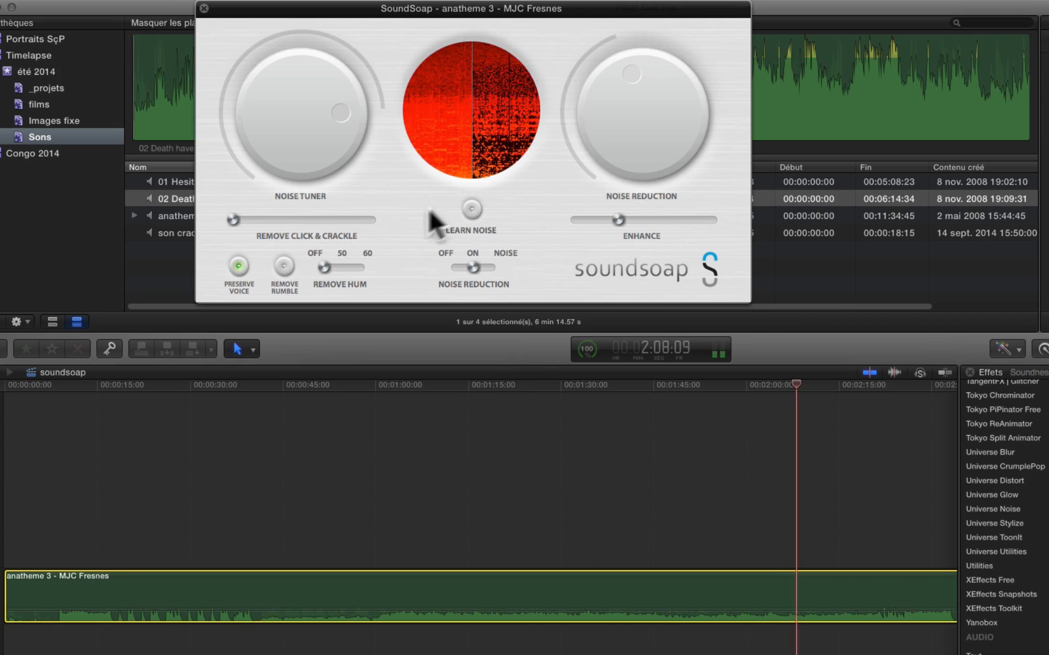
left_click_drag(618, 219, 699, 219)
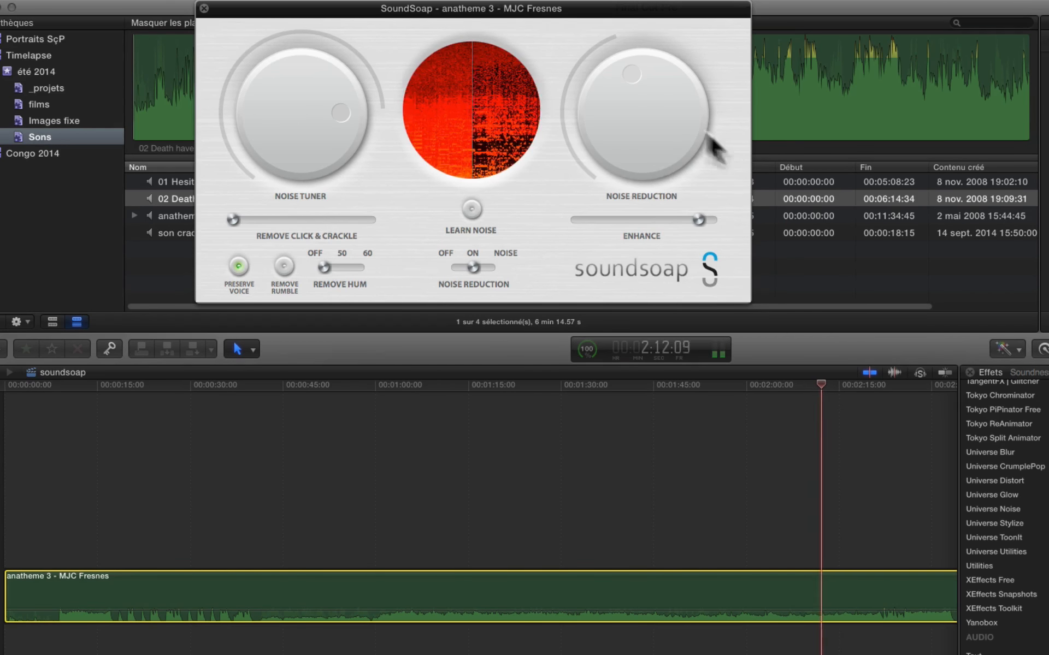
left_click_drag(633, 69, 614, 52)
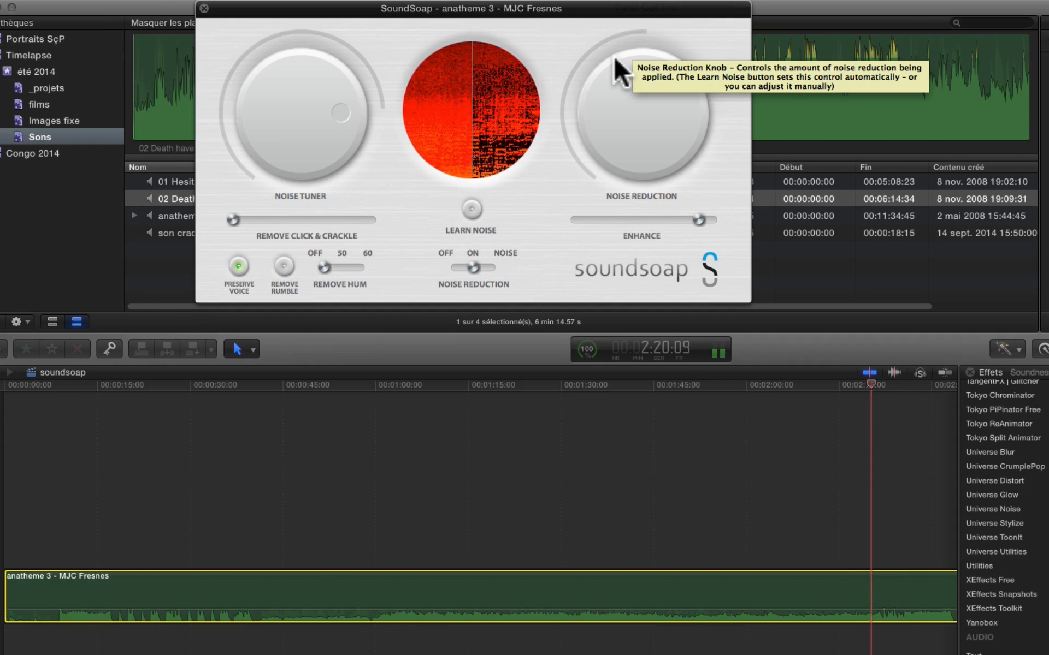
Step: Replay the anatheme clip from just past the one-minute mark and compare its sound with SoundSoap disabled and enabled
left_click(687, 384)
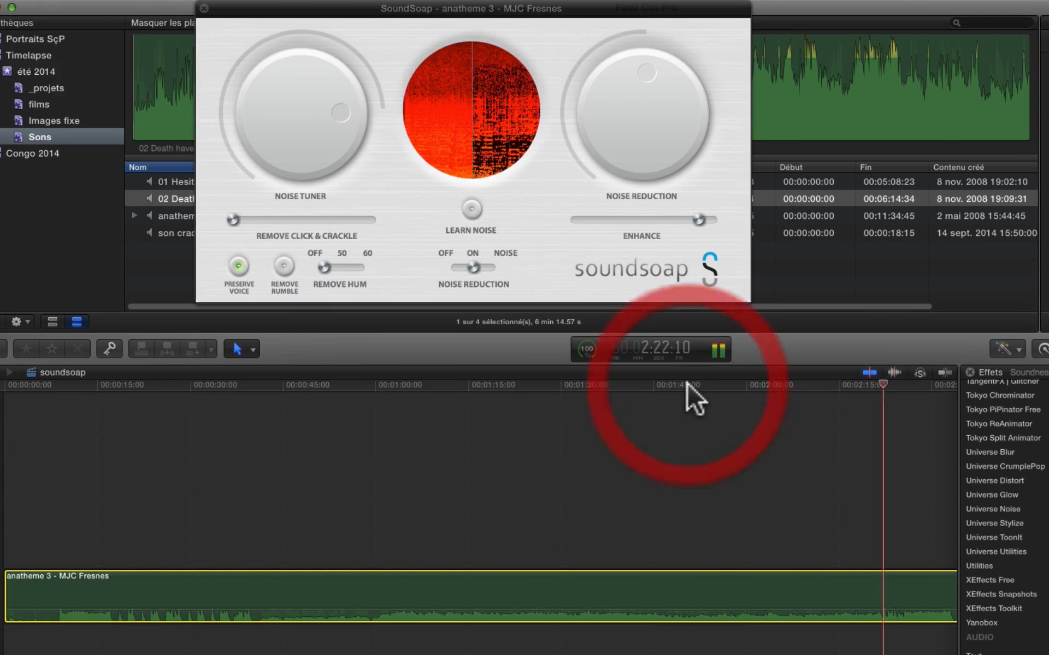
left_click(484, 384)
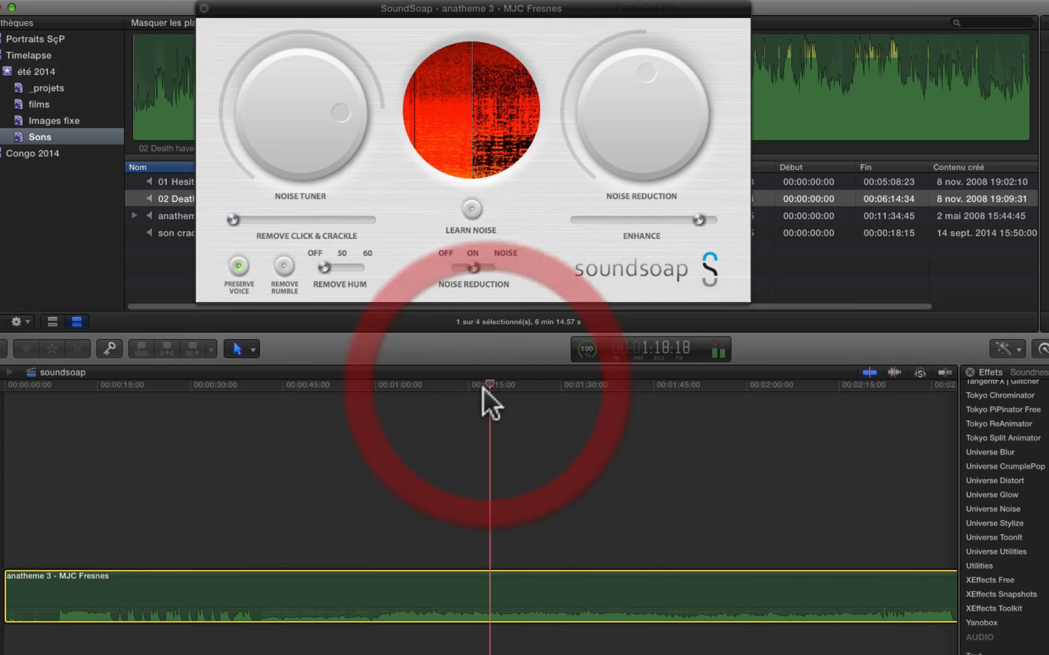
left_click(404, 385)
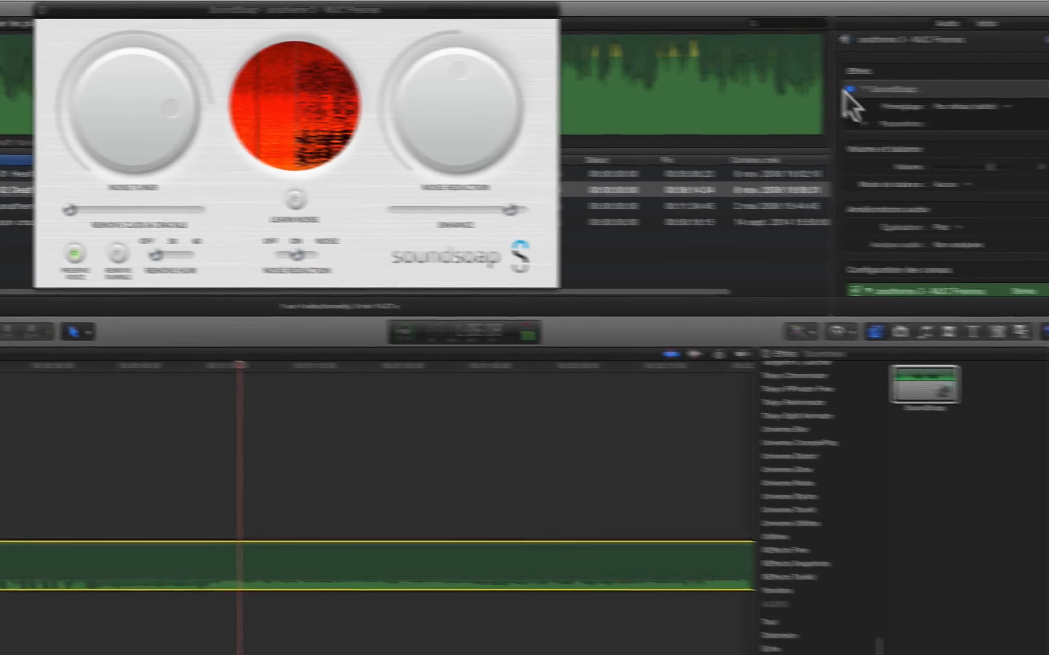
left_click(849, 89)
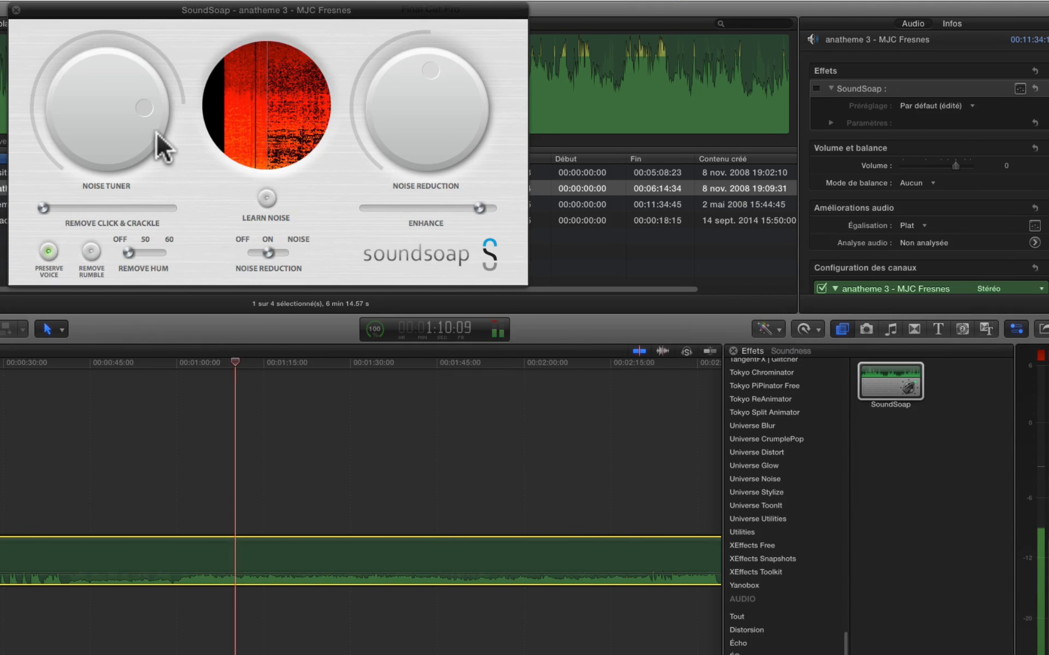
left_click(817, 88)
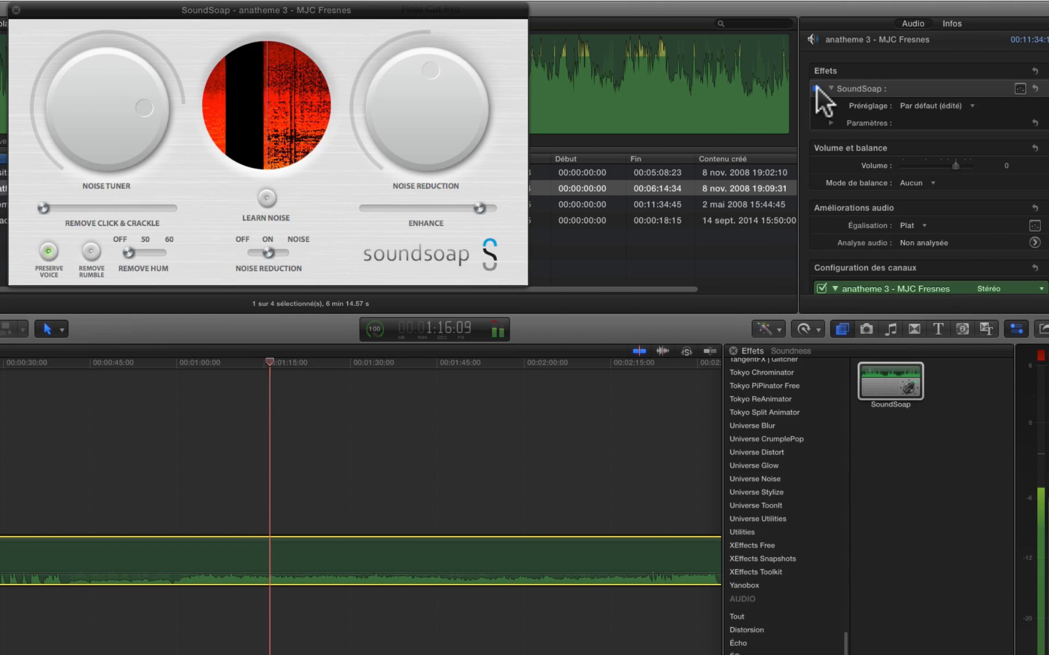
Step: Close the SoundSoap window and replace the anatheme clip in the timeline with son crad
left_click(16, 10)
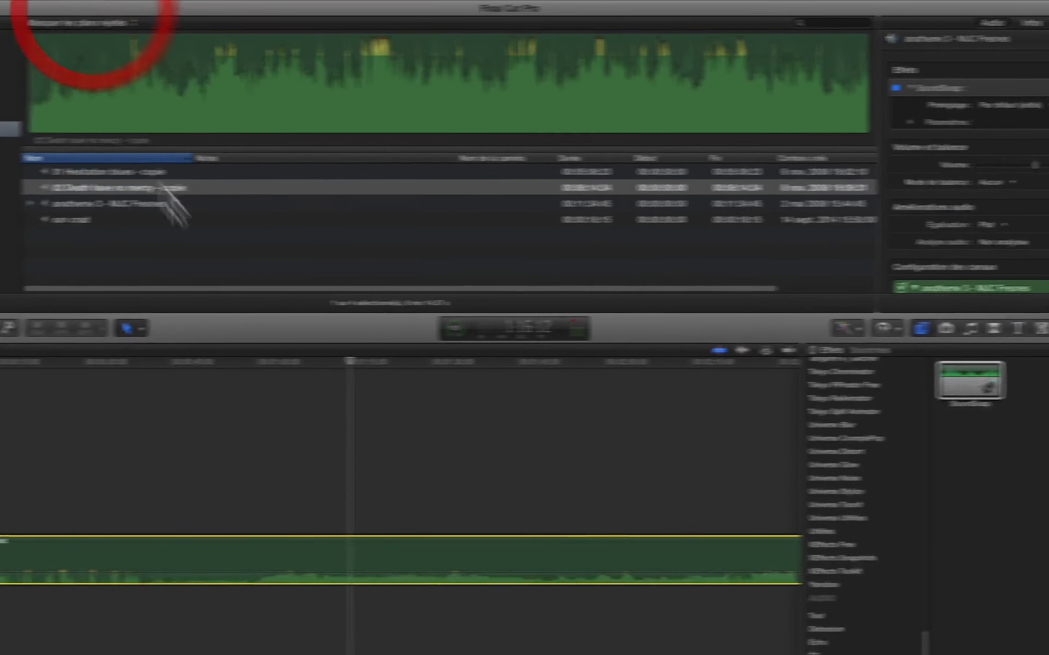
left_click(170, 568)
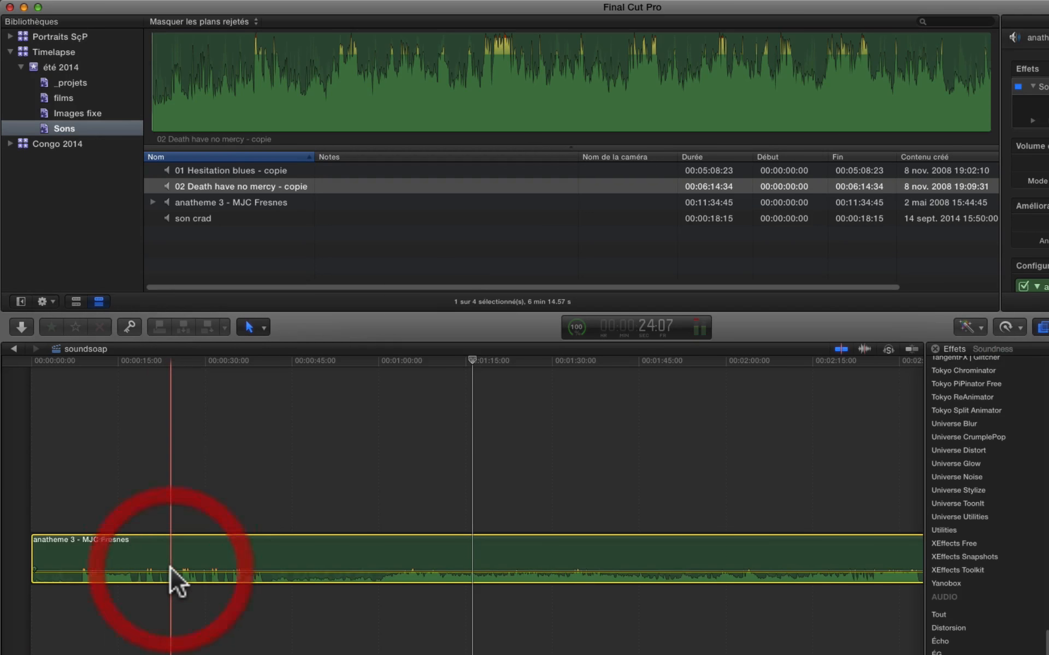
key("Delete")
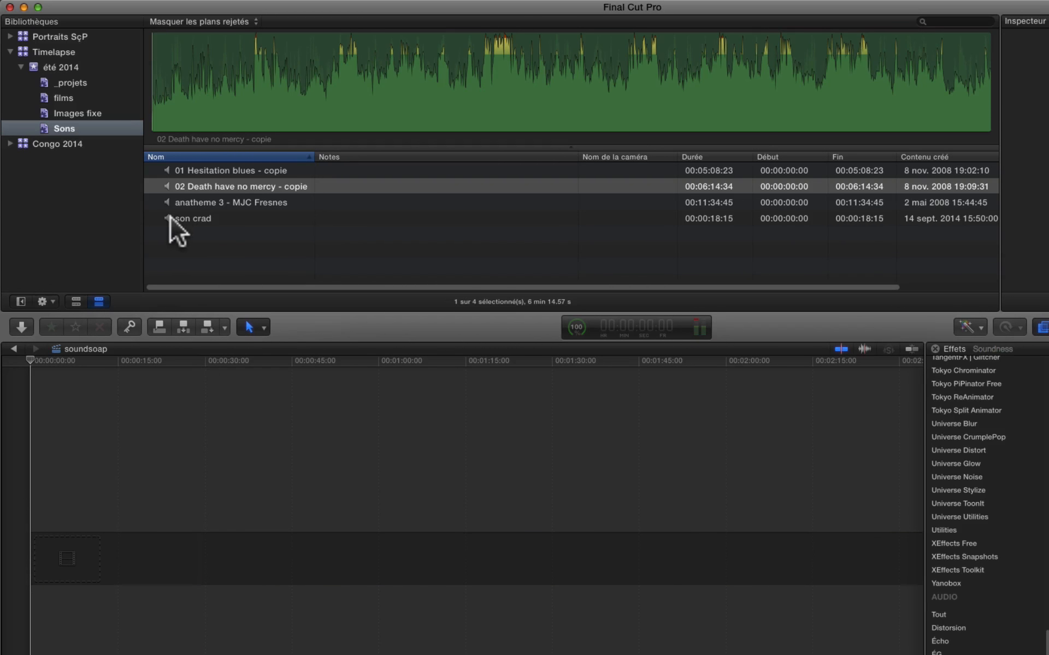
left_click_drag(171, 217, 42, 546)
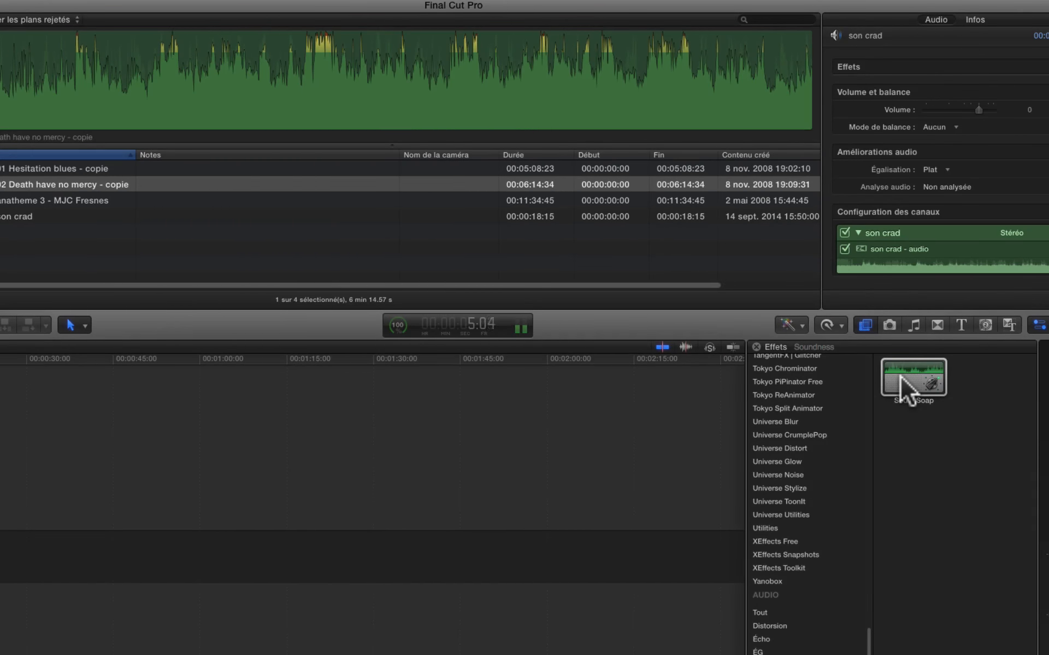
Step: Apply the SoundSoap effect to the son crad clip in the timeline and open the effect's control window
left_click_drag(900, 377, 0, 552)
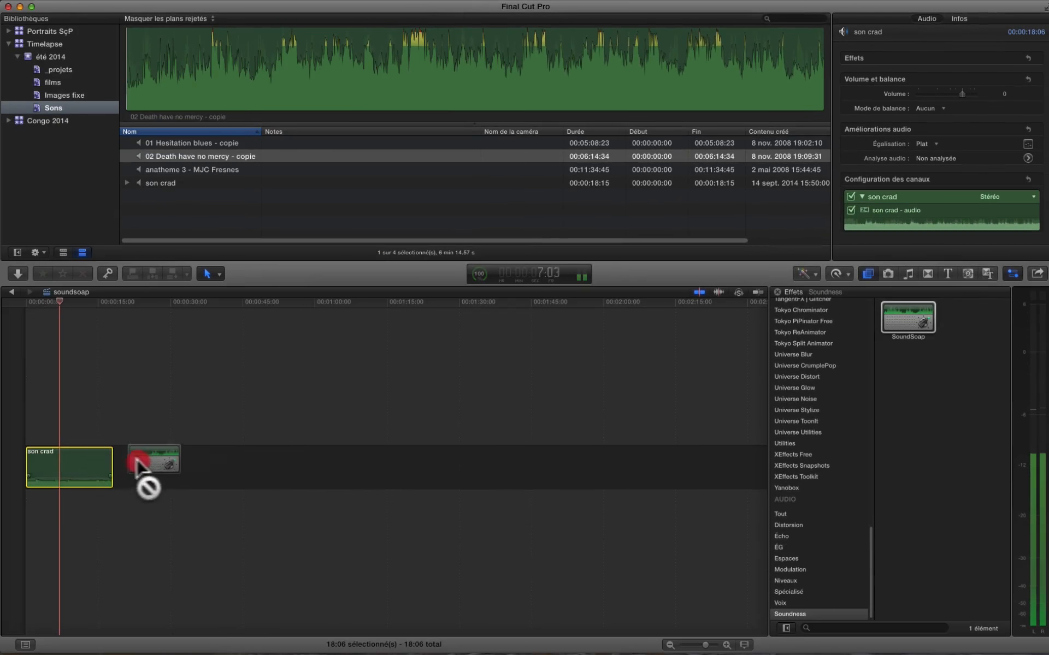
left_click_drag(61, 463, 61, 464)
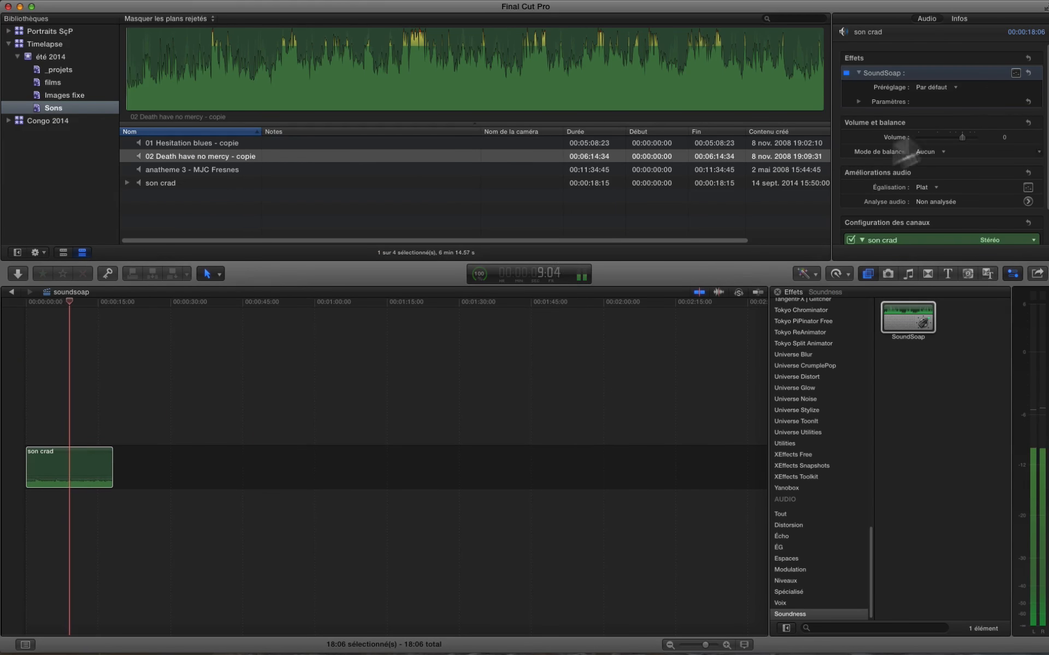
left_click(1015, 73)
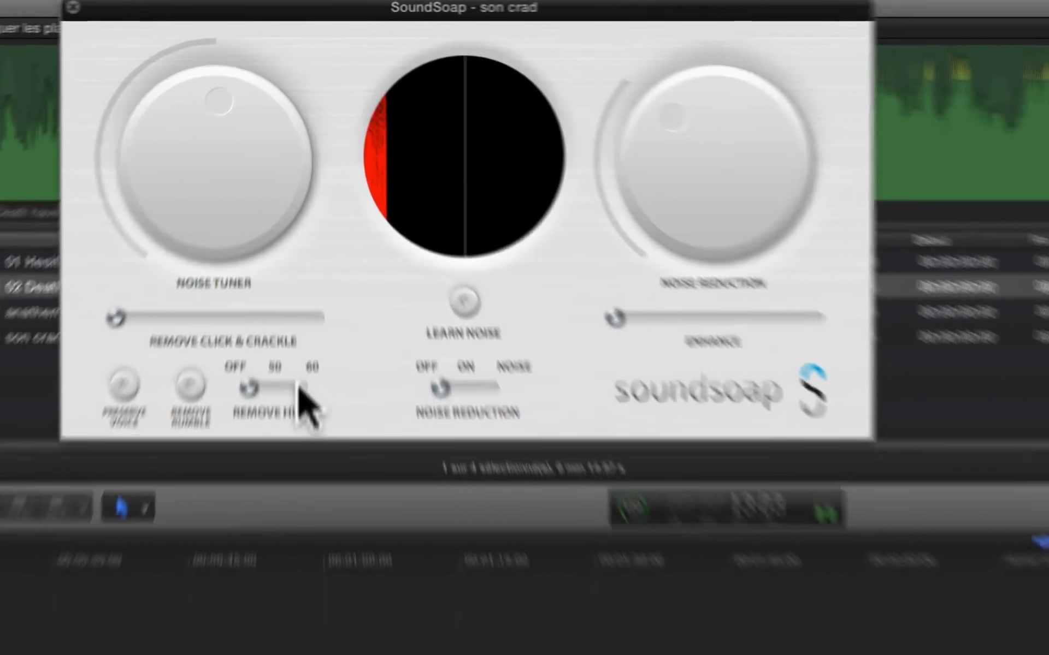
Step: Set Remove Hum to 60, Enhance to just over a quarter, switch Noise Reduction on and lower its dial to about a quarter
left_click(302, 210)
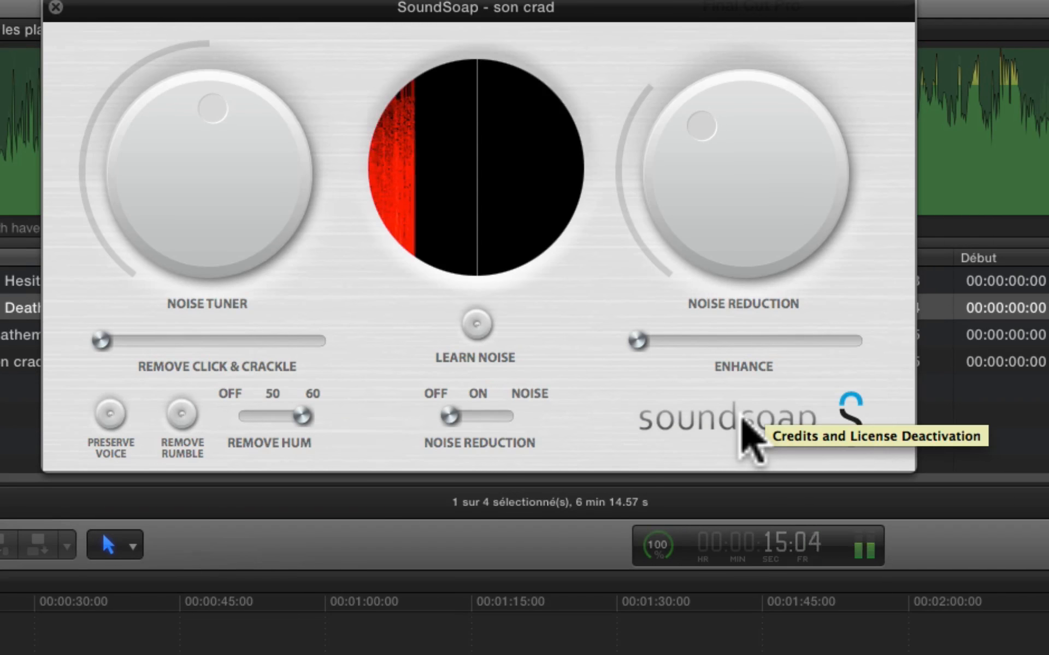
left_click(699, 341)
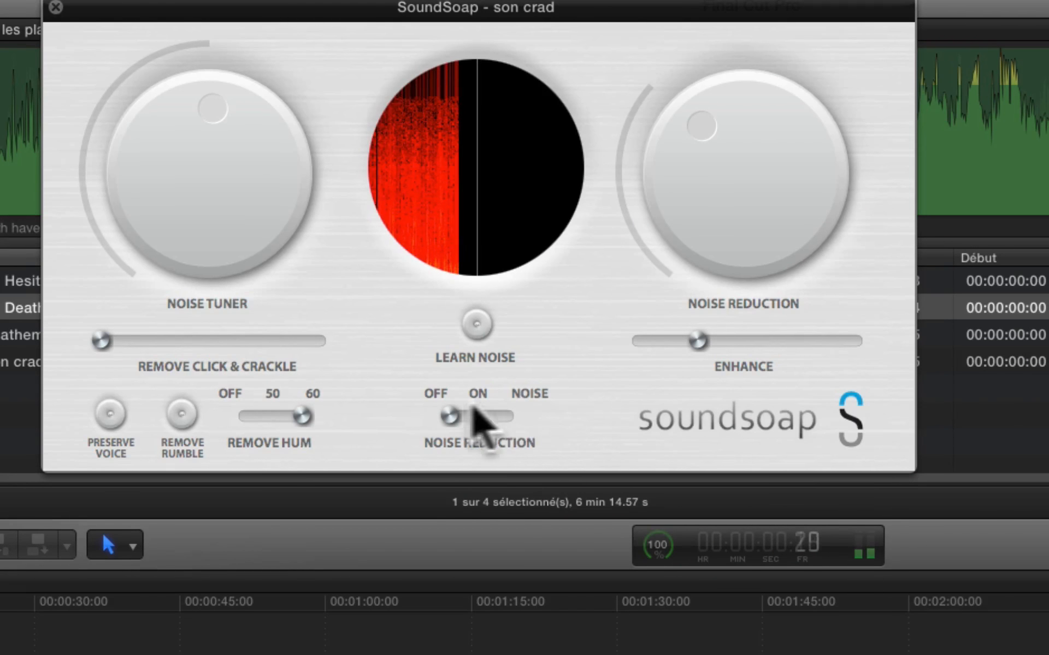
left_click(481, 414)
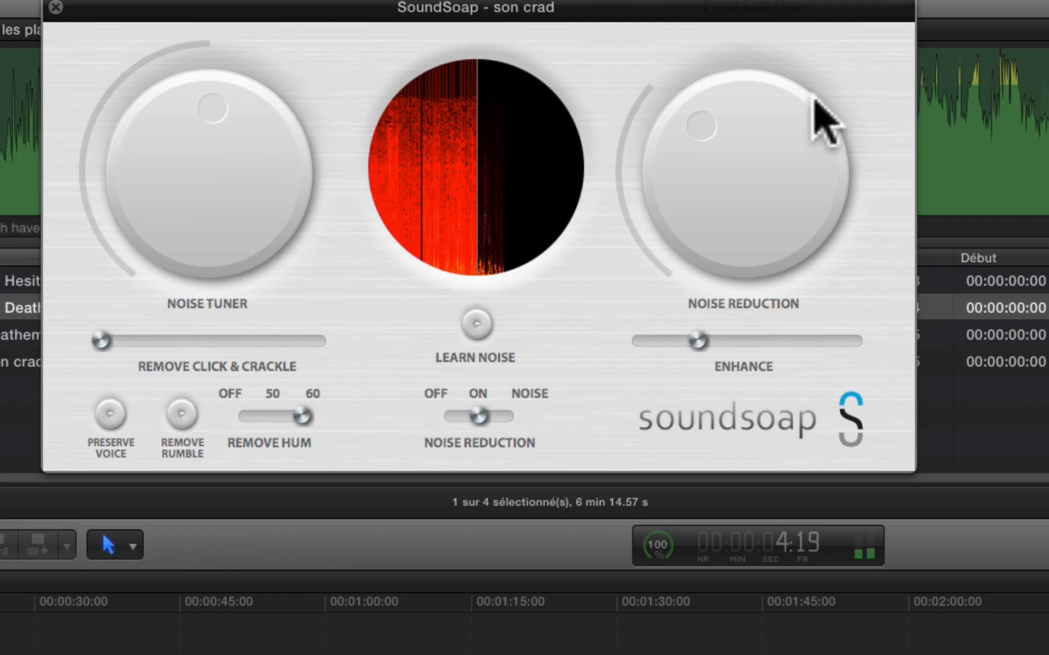
left_click_drag(706, 146, 665, 156)
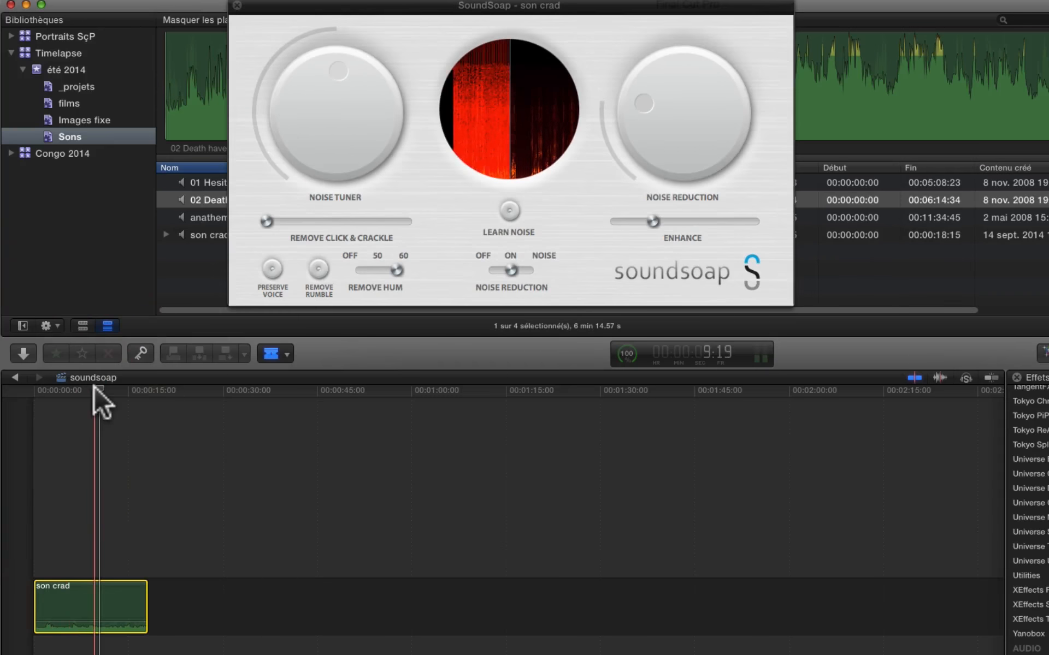
Step: Replay son crad from its start, enable Preserve Voice, and set Noise Tuner to about two thirds and Noise Reduction to about a quarter
left_click_drag(94, 385, 2, 387)
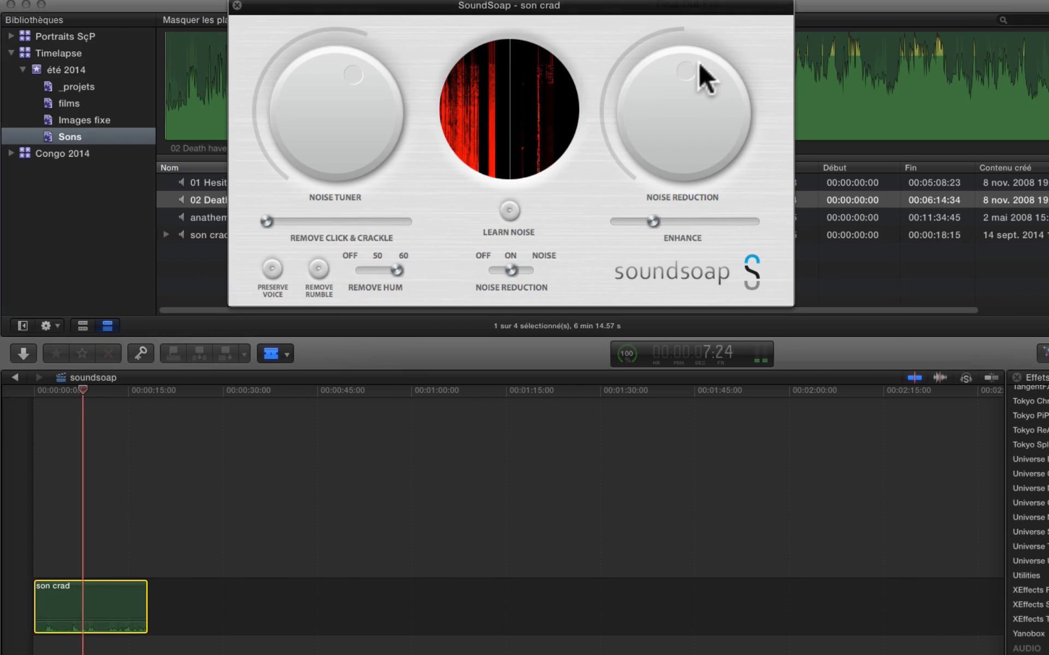
left_click_drag(638, 71, 662, 75)
left_click(271, 268)
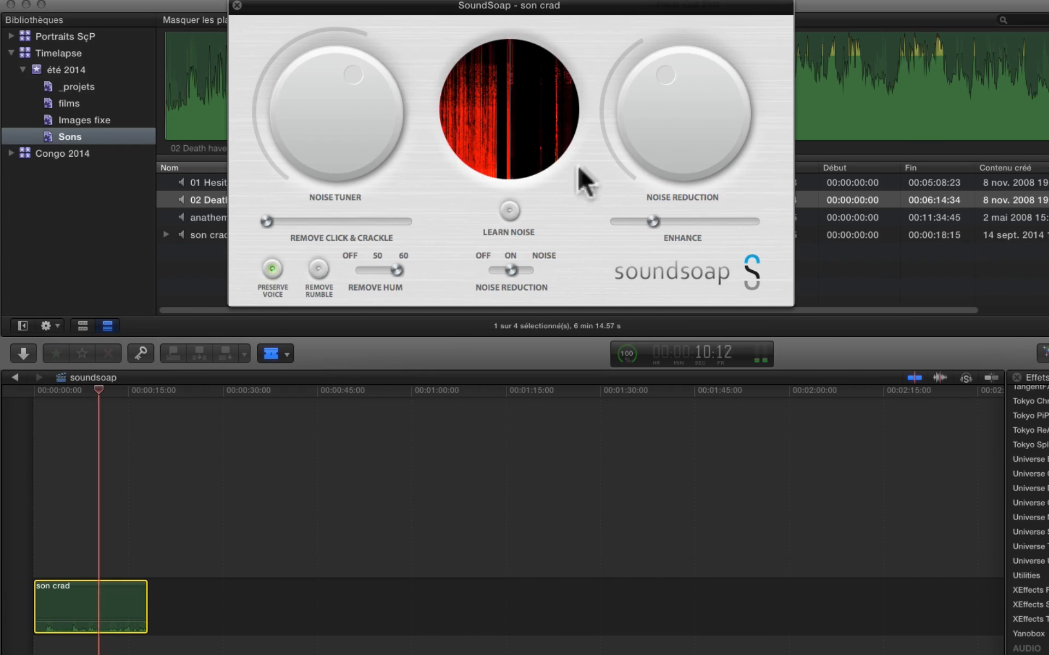
mouse_move(667, 79)
left_mouse_down()
mouse_move(625, 124)
mouse_move(627, 106)
left_mouse_up()
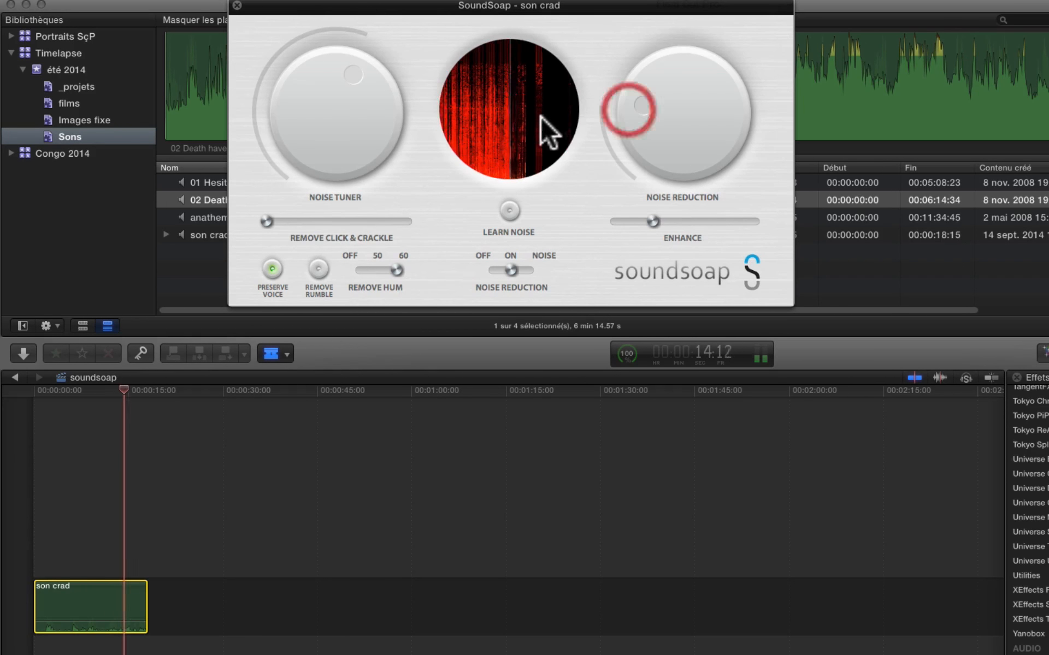
mouse_move(354, 75)
left_mouse_down()
mouse_move(298, 71)
mouse_move(343, 68)
mouse_move(382, 106)
mouse_move(304, 65)
mouse_move(234, 65)
mouse_move(259, 71)
left_mouse_up()
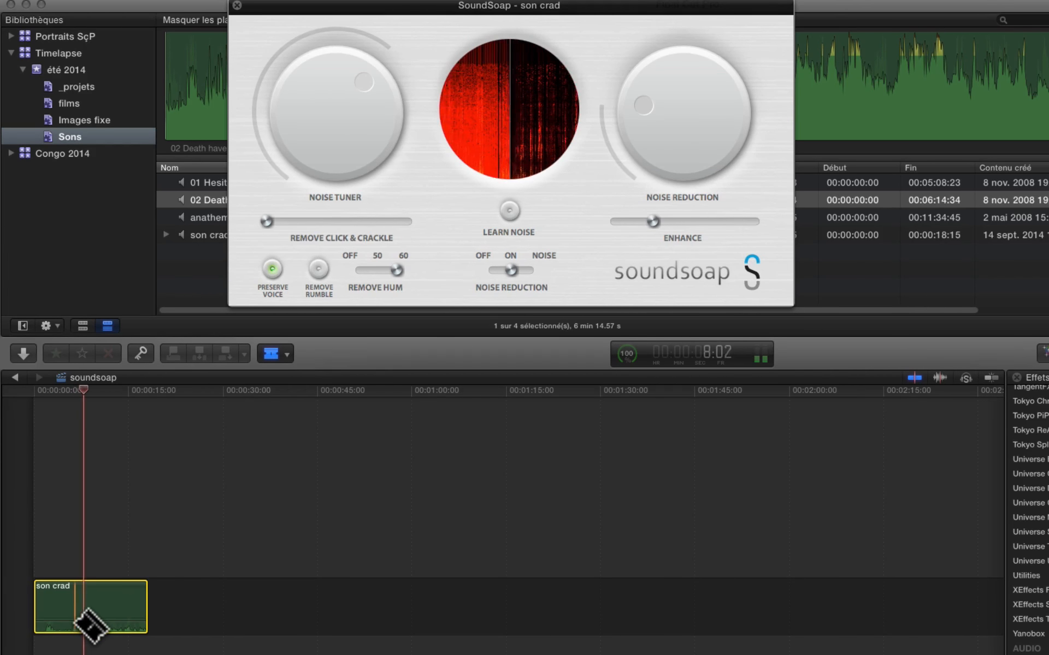
Step: Raise the son crad clip's volume to 11 dB and turn Noise Reduction up to just below its midpoint
key("a")
left_click_drag(89, 625, 93, 599)
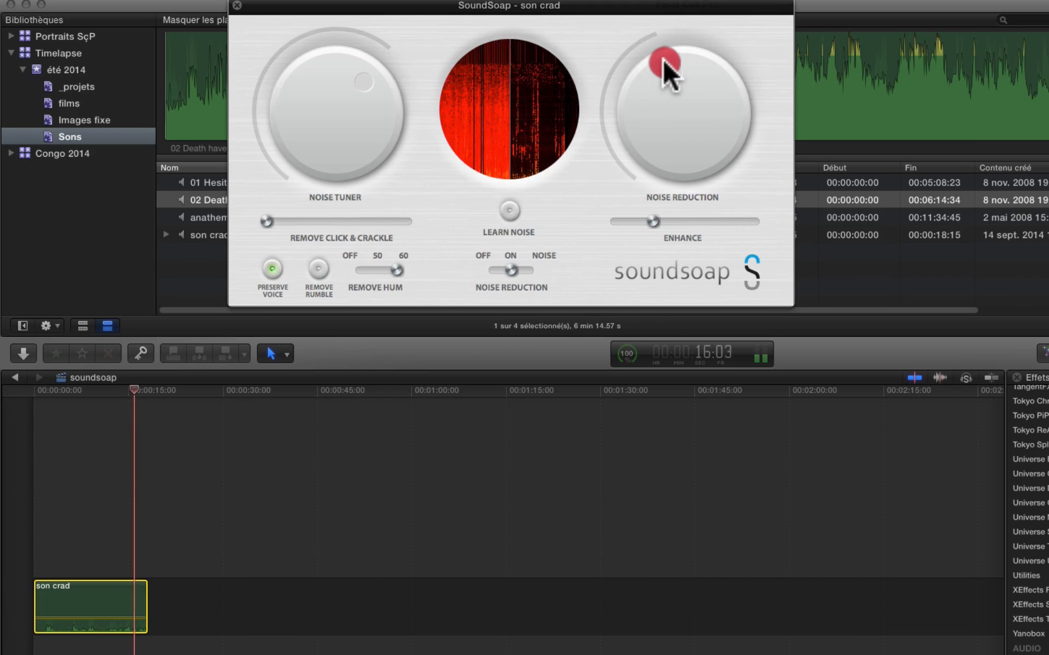
left_click_drag(663, 57, 659, 62)
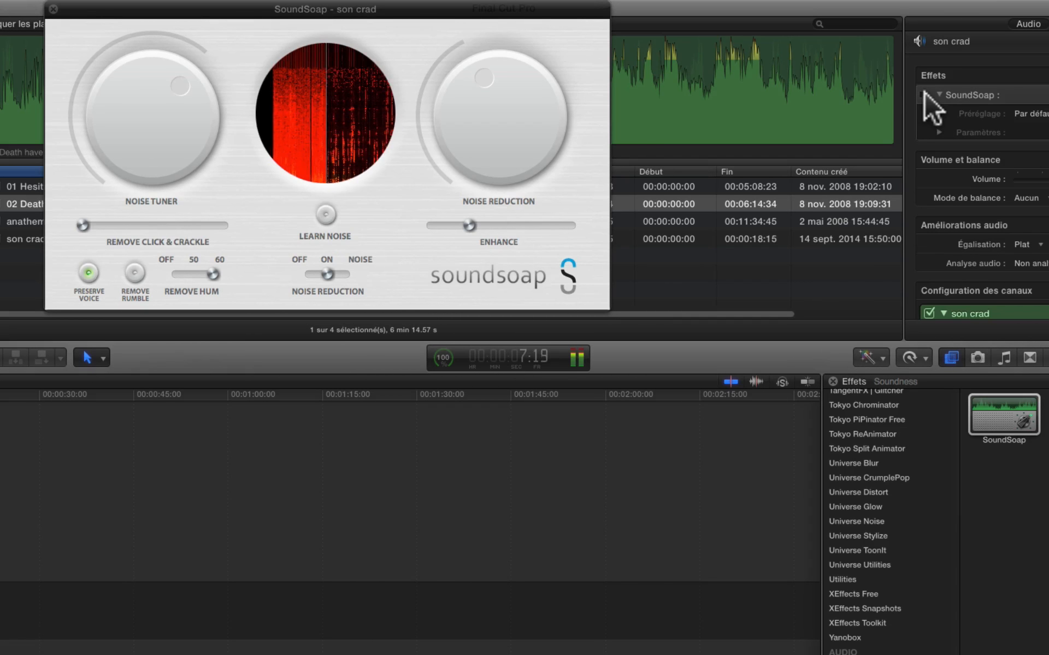
Step: Play son crad with SoundSoap enabled and disabled to compare the sound, ending with the effect disabled
left_click(922, 94)
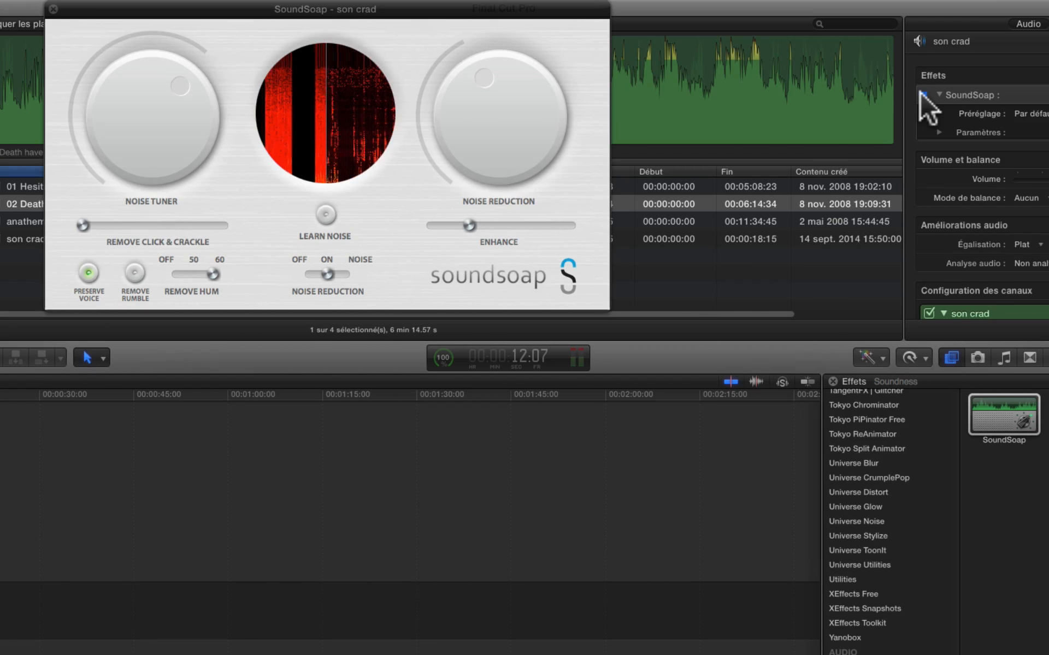
left_click(920, 92)
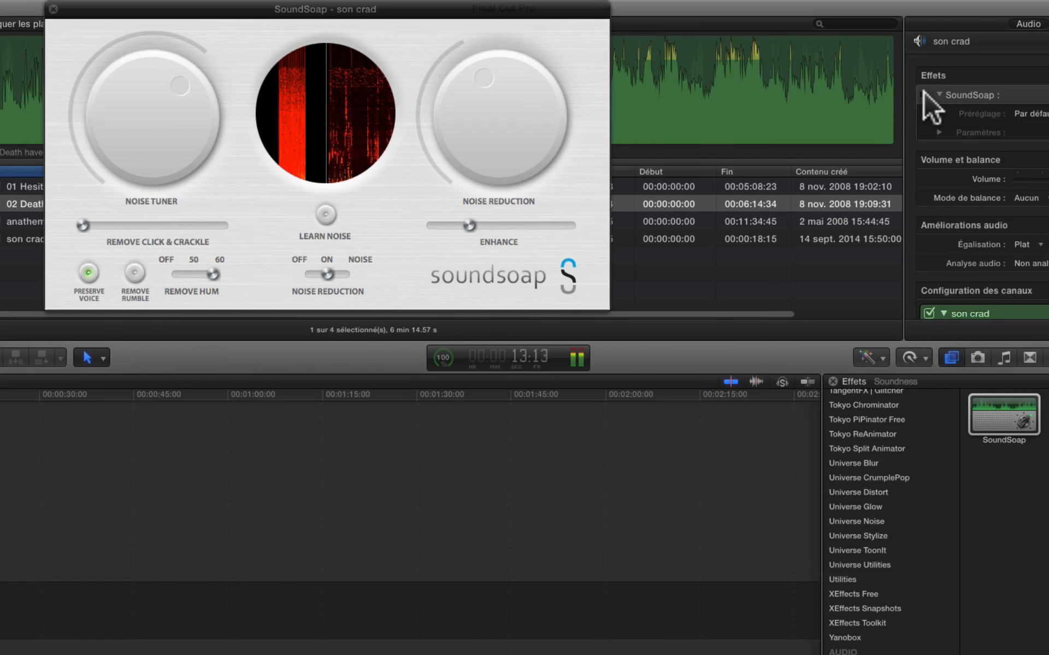
left_click(922, 93)
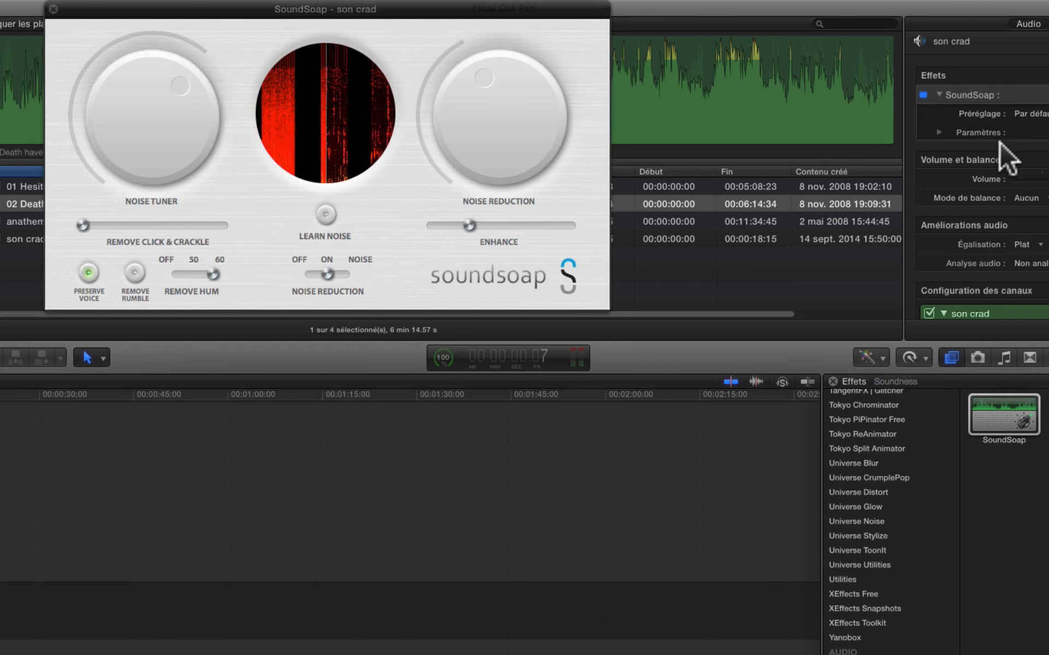
left_click(922, 94)
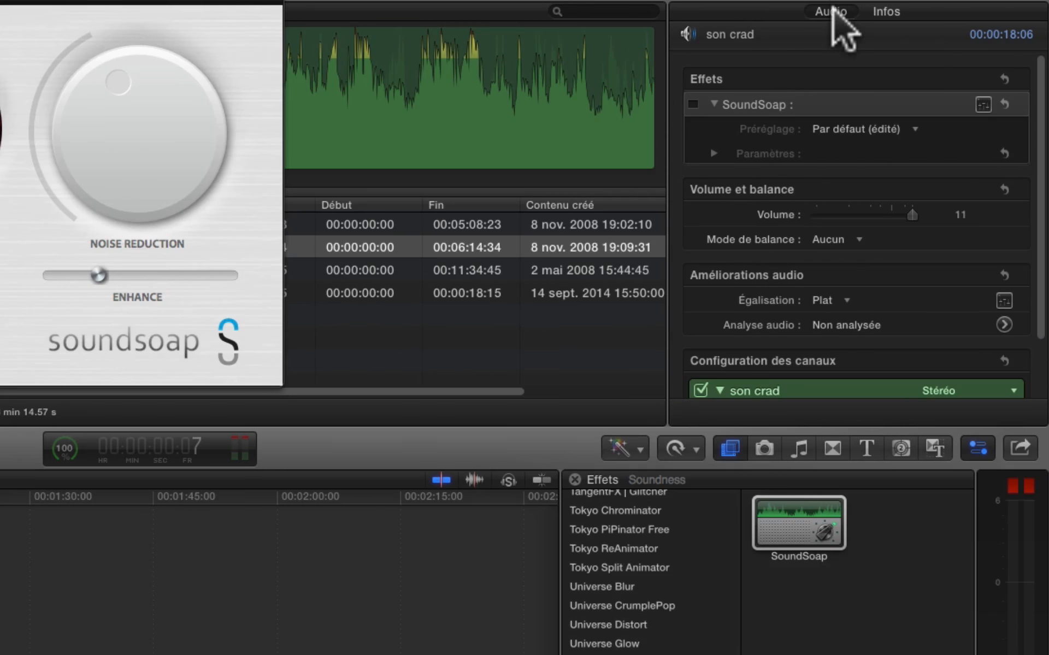
Step: Try the built-in audio enhancements on son crad, enabling hum removal at 60 Hz and background noise removal with a value of 22
left_click(832, 8)
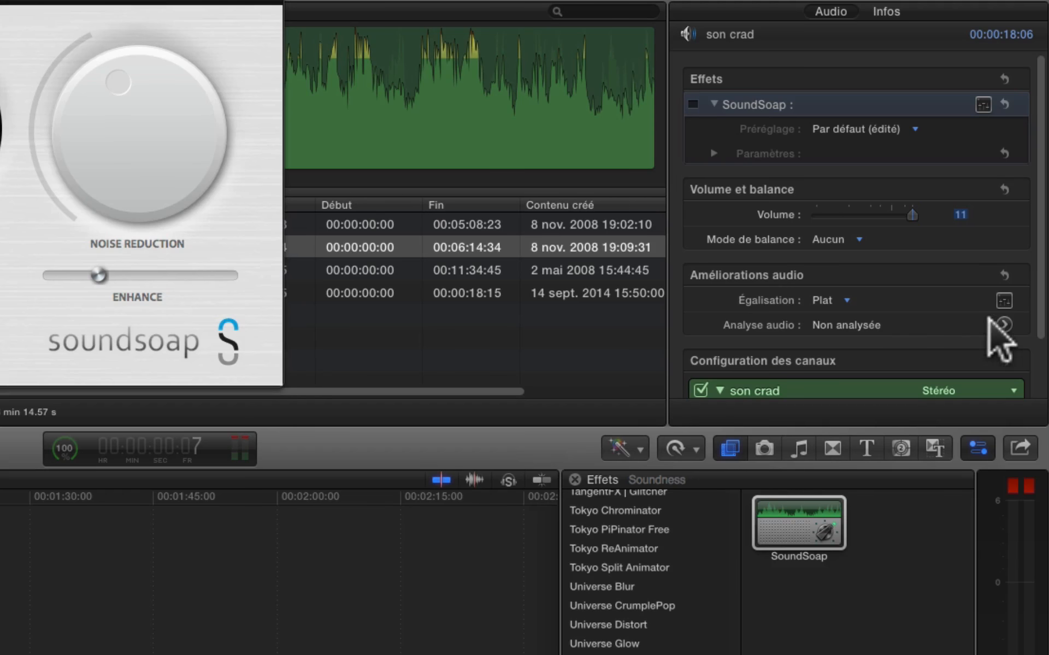
left_click(1004, 324)
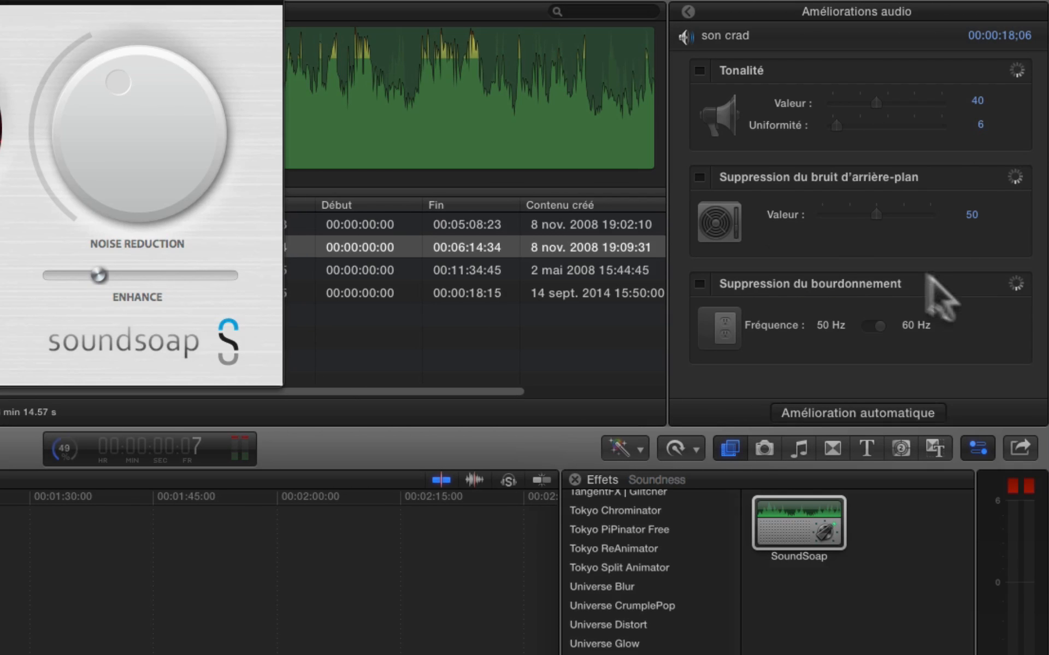
left_click(699, 177)
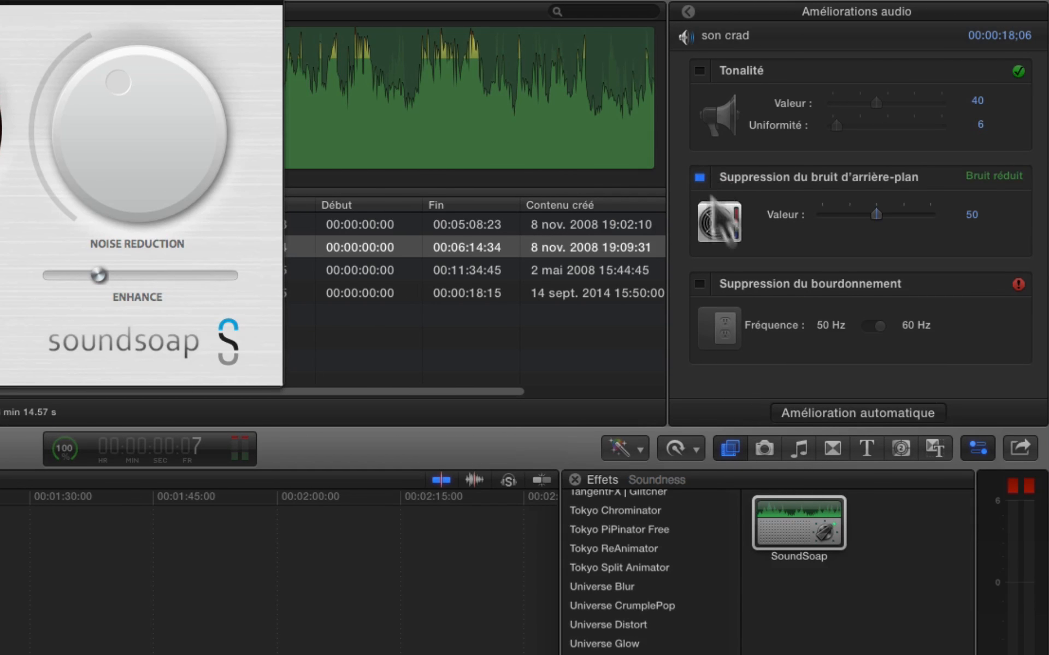
left_click(698, 284)
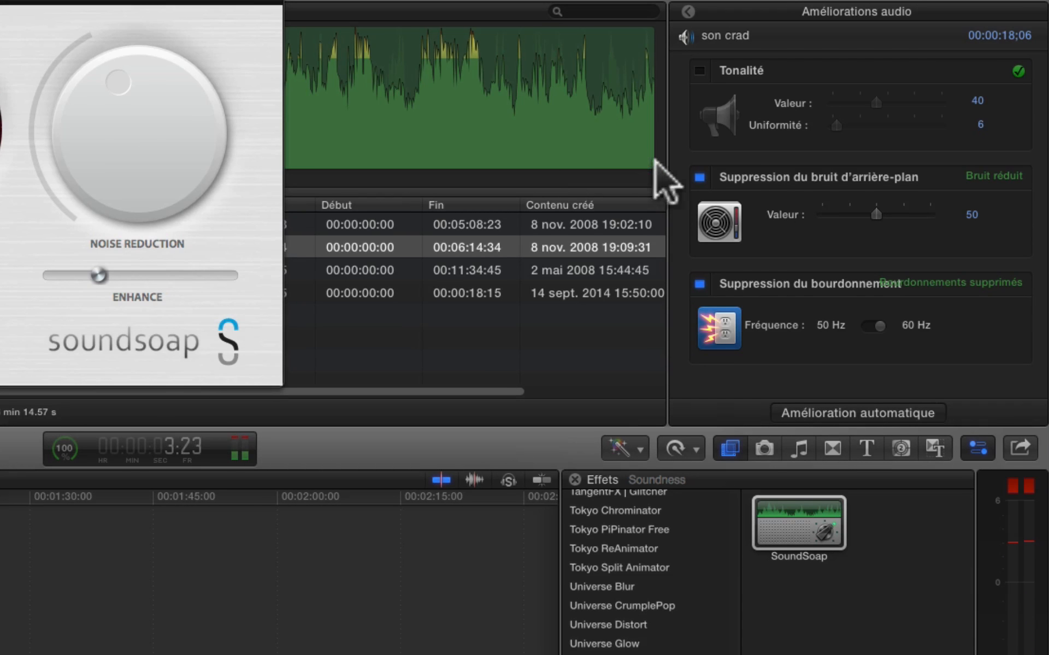
left_click_drag(876, 213, 845, 214)
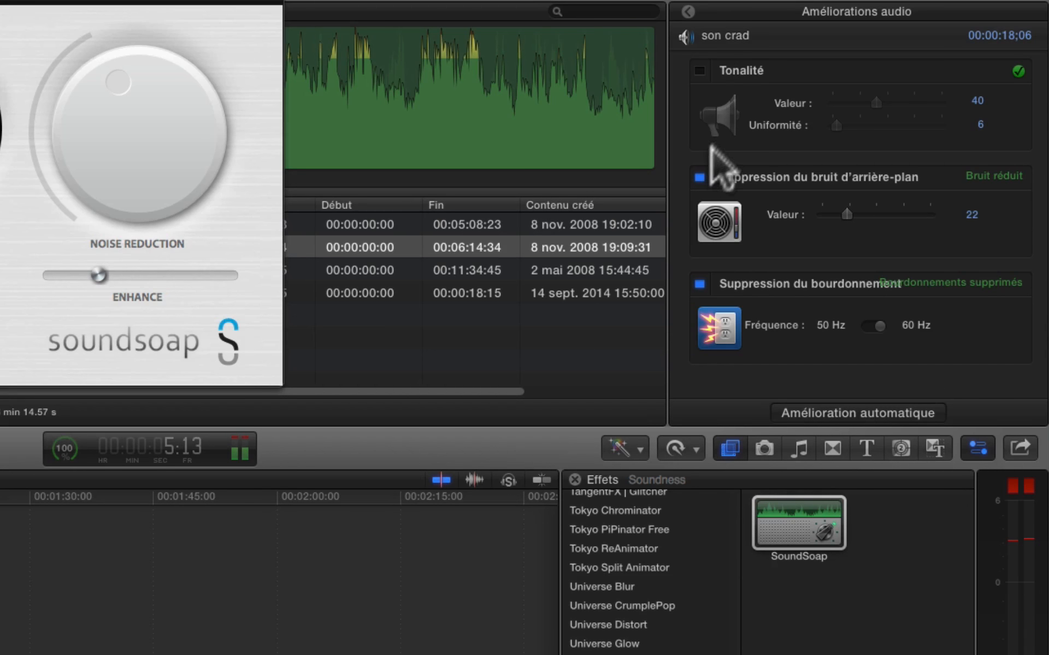
Step: Turn off the built-in background noise removal and hum removal on son crad and return to its audio settings
left_click(689, 11)
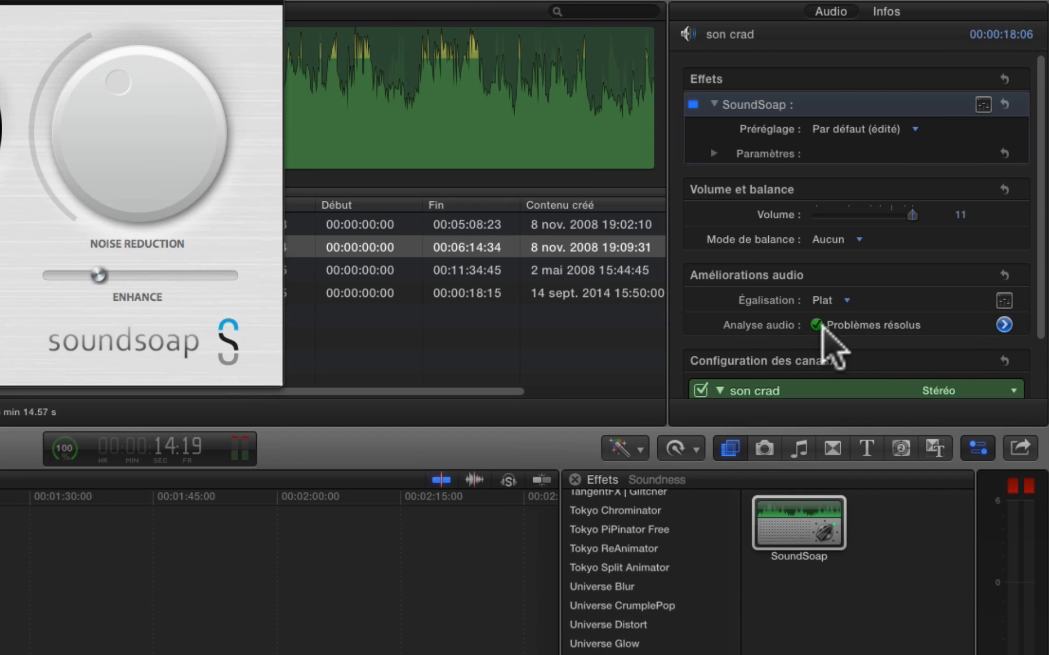
left_click(1004, 324)
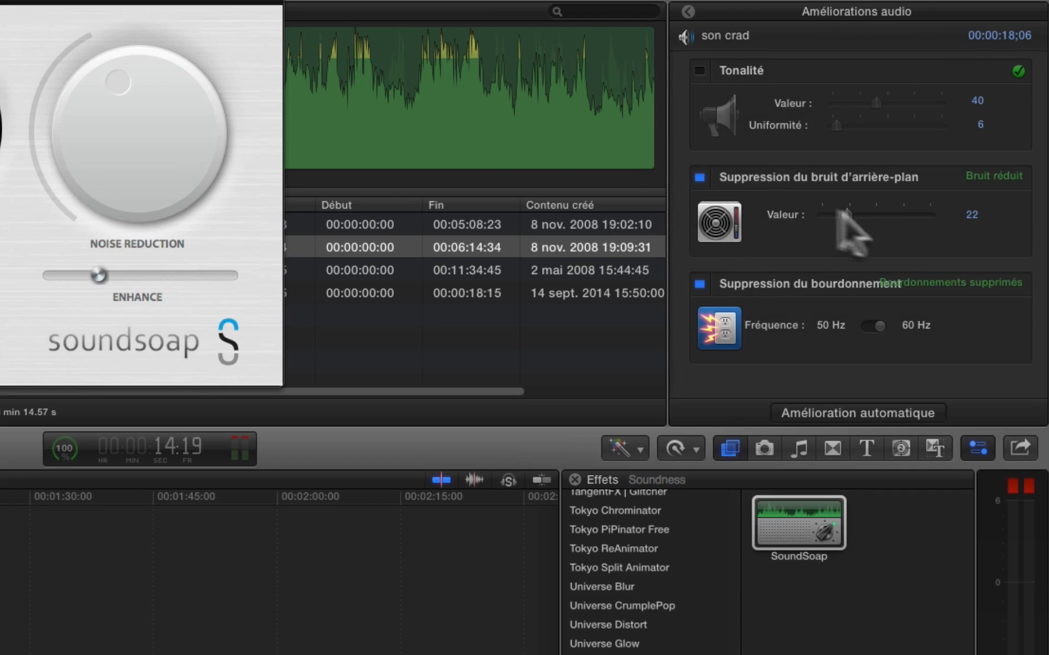
left_click(699, 177)
left_click(699, 283)
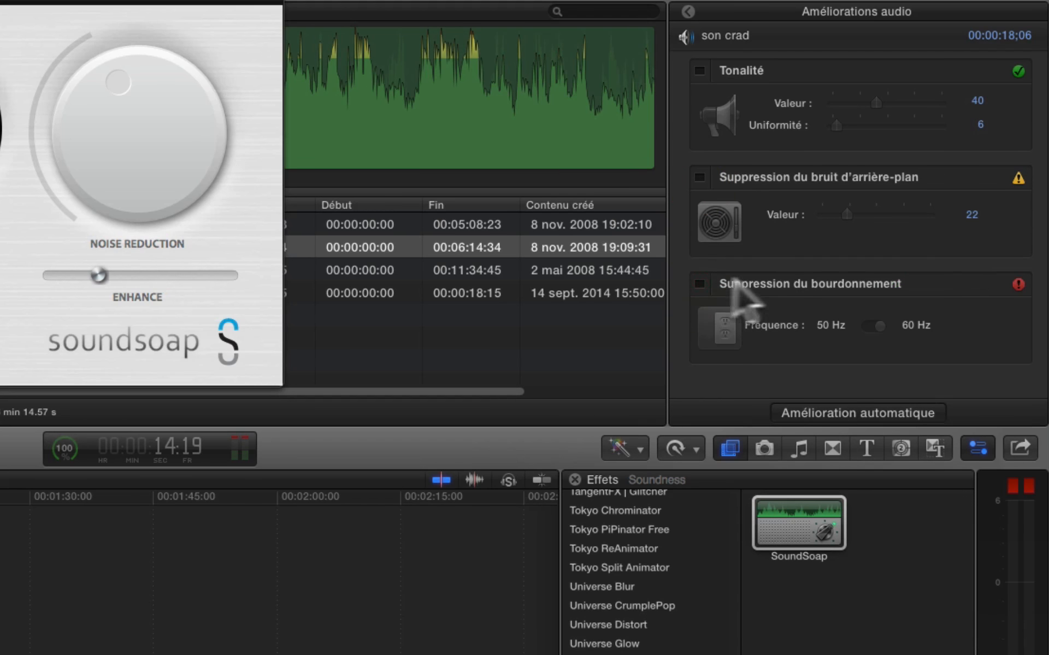
left_click(687, 12)
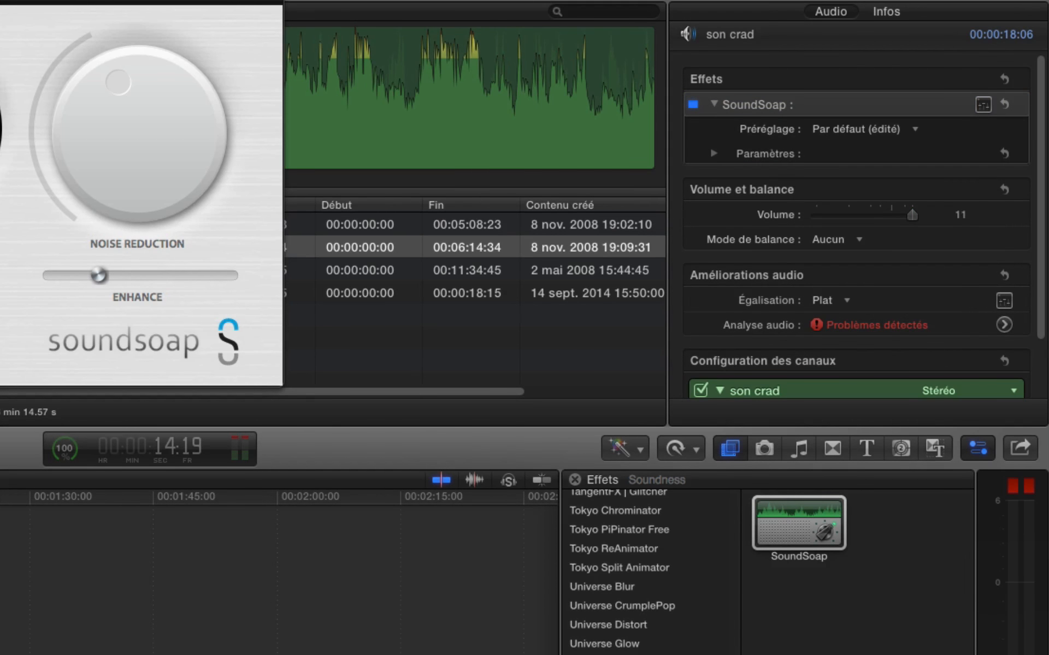
Step: Replay son crad from near its start with only SoundSoap enabled to judge the cleaned sound
left_click(40, 328)
key("space")
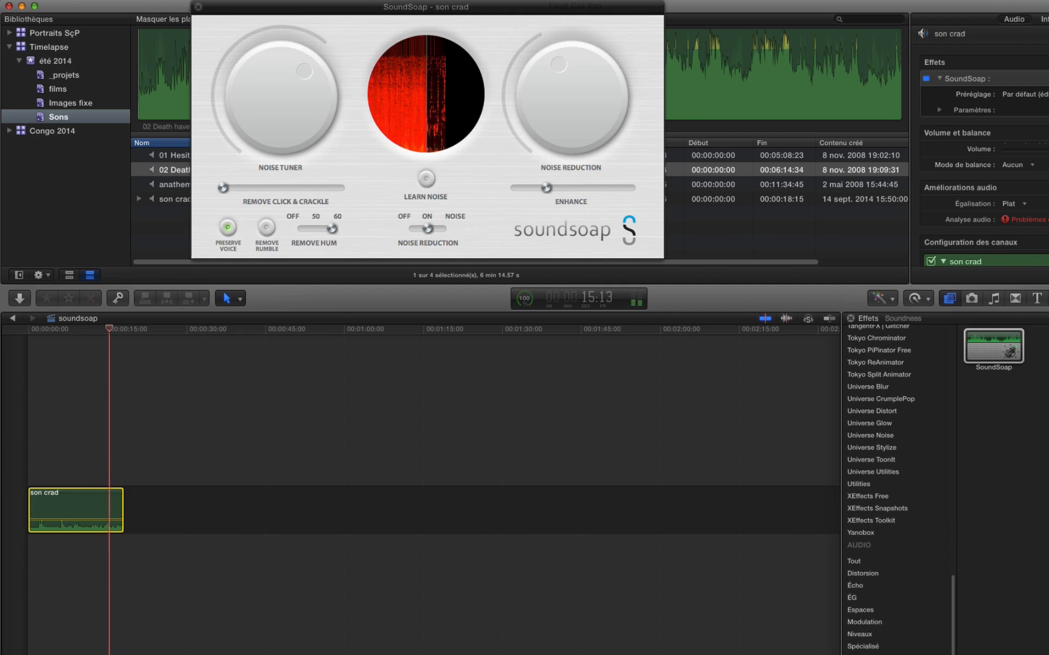
key("space")
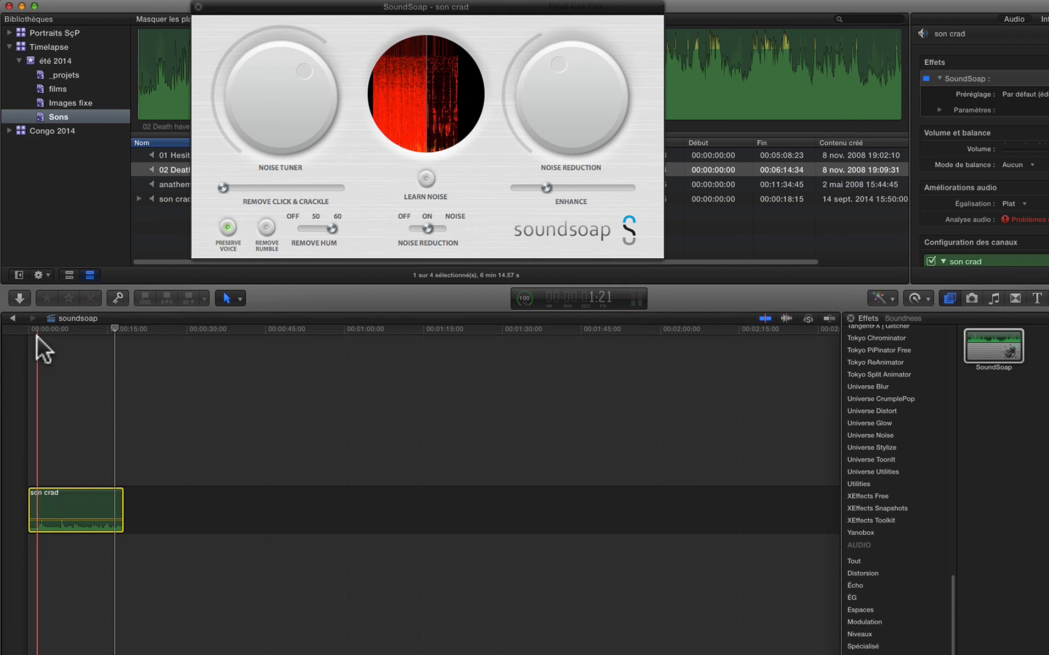
left_click(37, 335)
key("space")
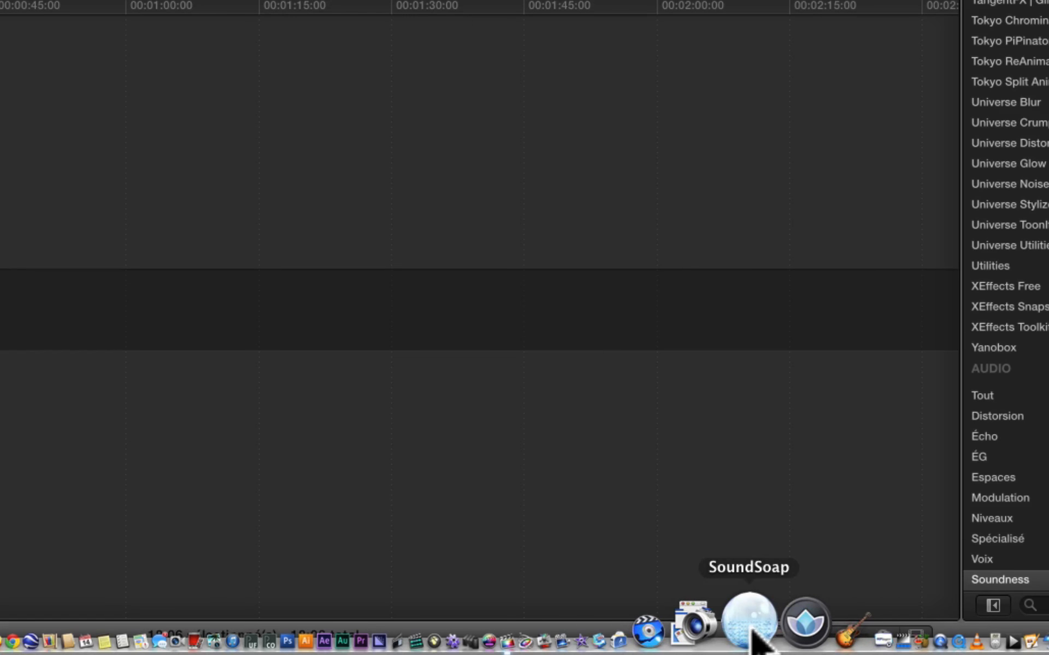
Step: Launch the standalone SoundSoap application and play 01 Hesitation blues - copie.m4a from the desktop in its Media Player
left_click(752, 629)
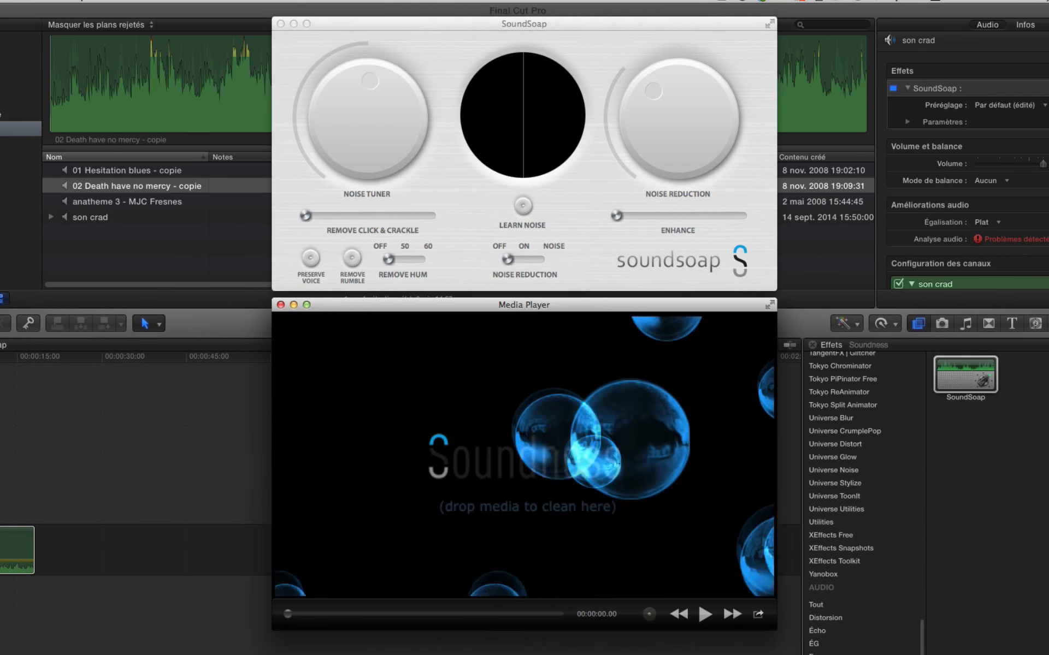
key("super+q")
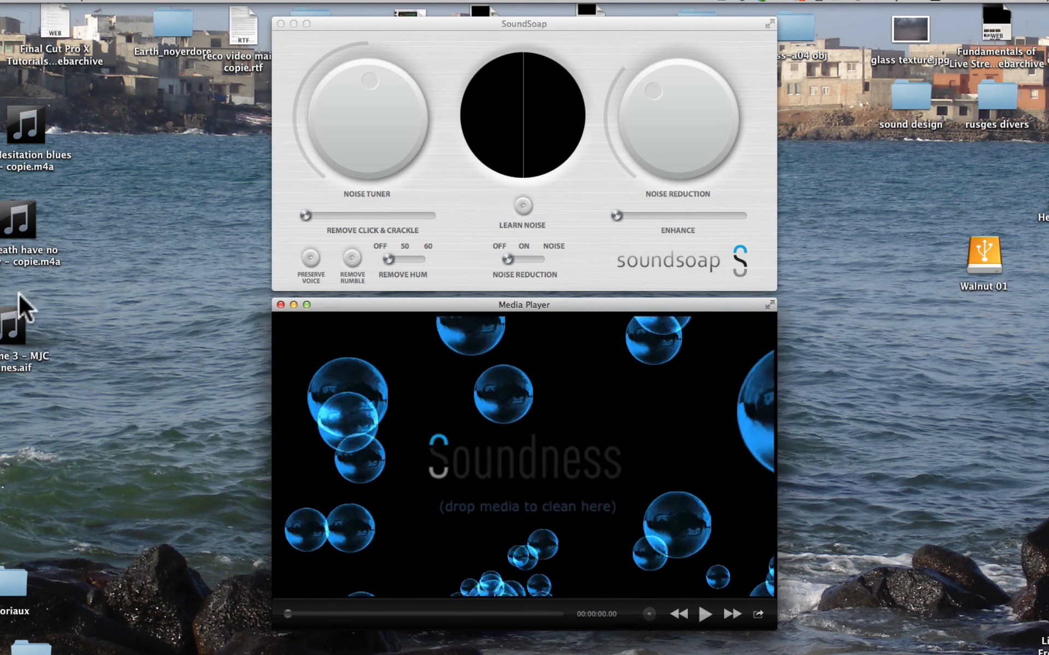
left_click_drag(24, 126, 487, 419)
left_click(706, 407)
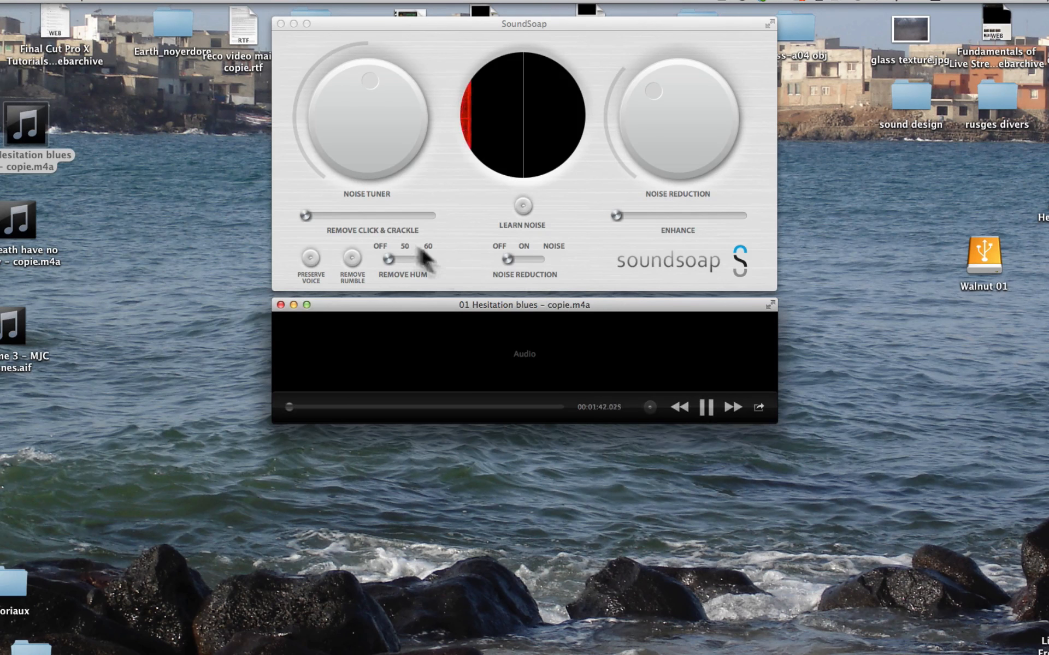
Step: Set Remove Click & Crackle to maximum, switch Noise Reduction on with its dial at about a quarter, and set Enhance to about 40 percent
left_click_drag(355, 216, 494, 214)
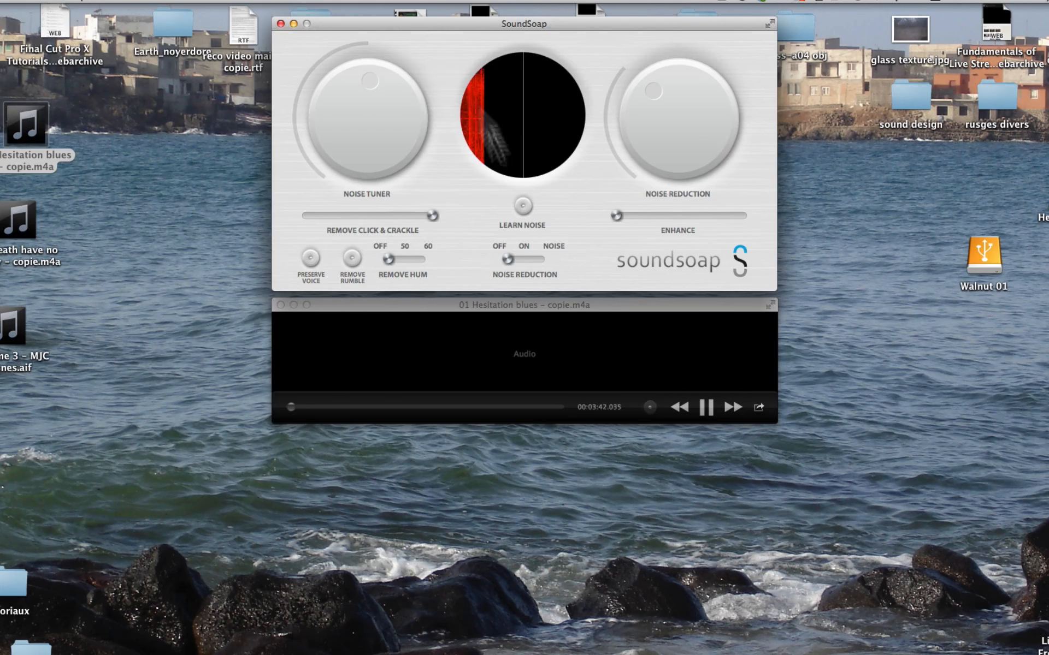
mouse_move(527, 254)
left_mouse_down()
mouse_move(605, 179)
mouse_move(533, 256)
left_mouse_up()
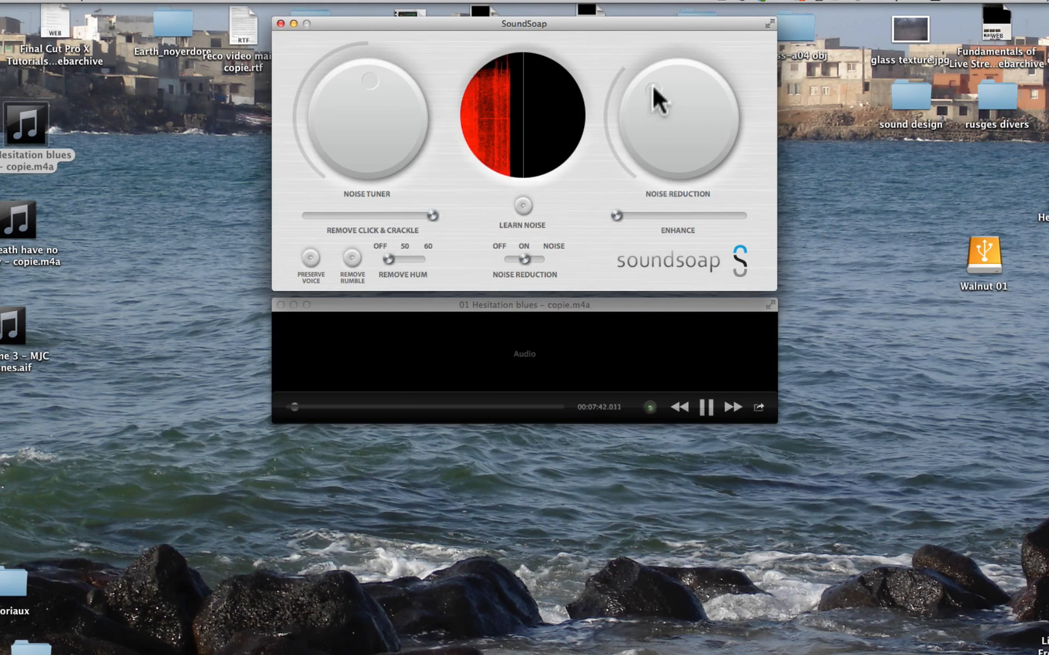
left_click_drag(654, 88, 632, 101)
left_click(669, 214)
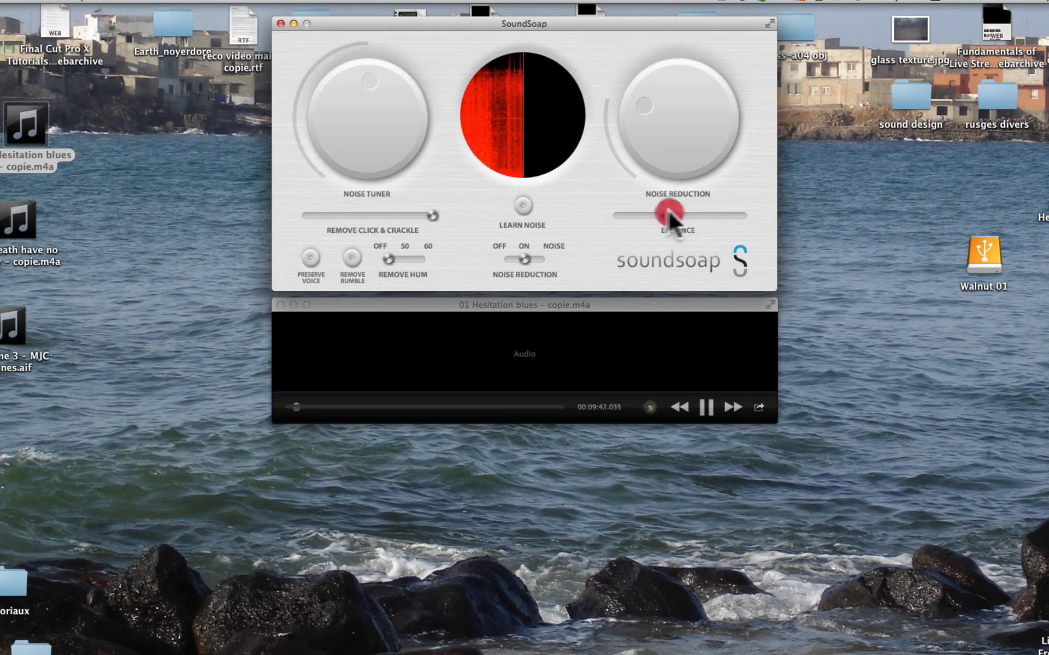